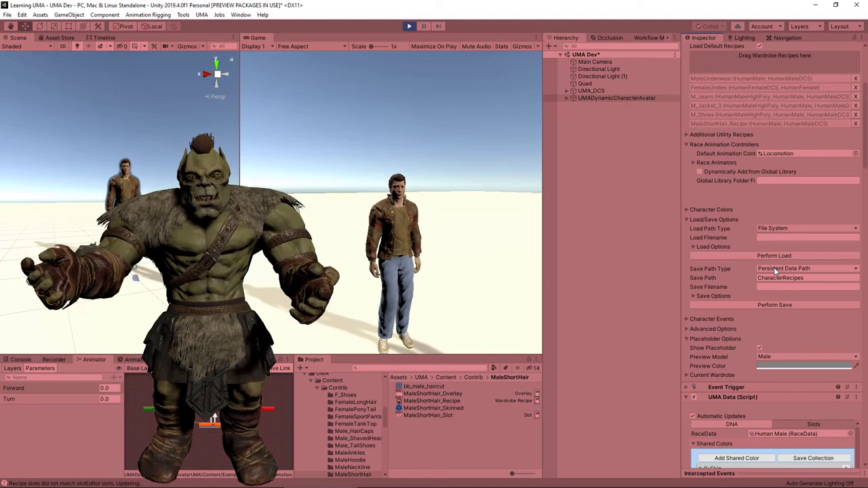
{"action": "left_click", "coordinate": [773, 268]}
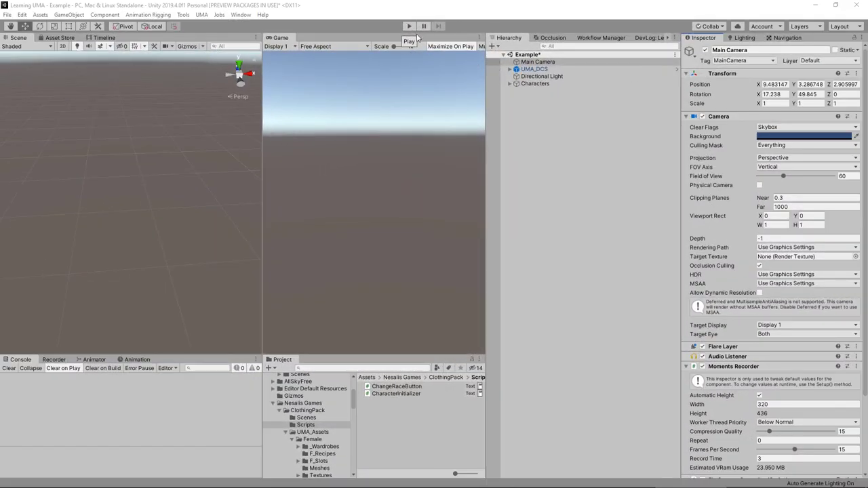
Play the Example scene and fly the camera around the rows of dressed characters to examine their outfits, ending with play mode stopped.
{"action": "left_click", "coordinate": [408, 26]}
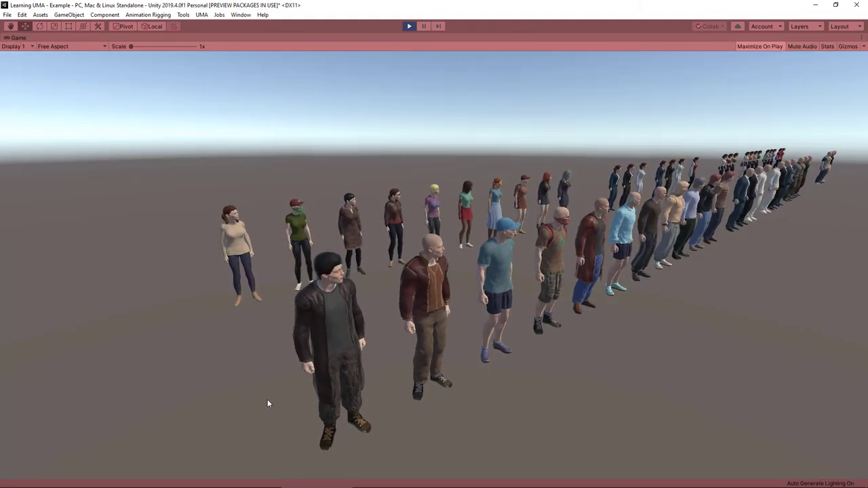
{"action": "left_click_drag", "start_coordinate": [267, 403], "coordinate": [1, 356]}
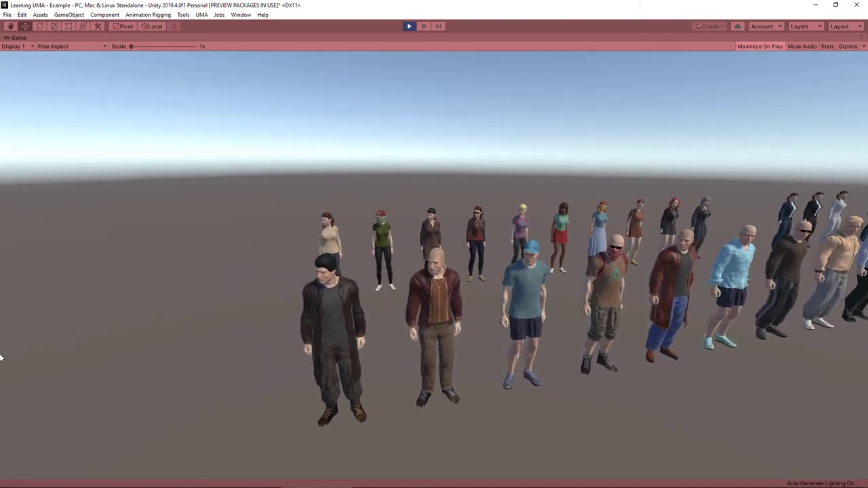
{"action": "scroll", "coordinate": [0, 357], "scroll_direction": "up", "scroll_amount": 3}
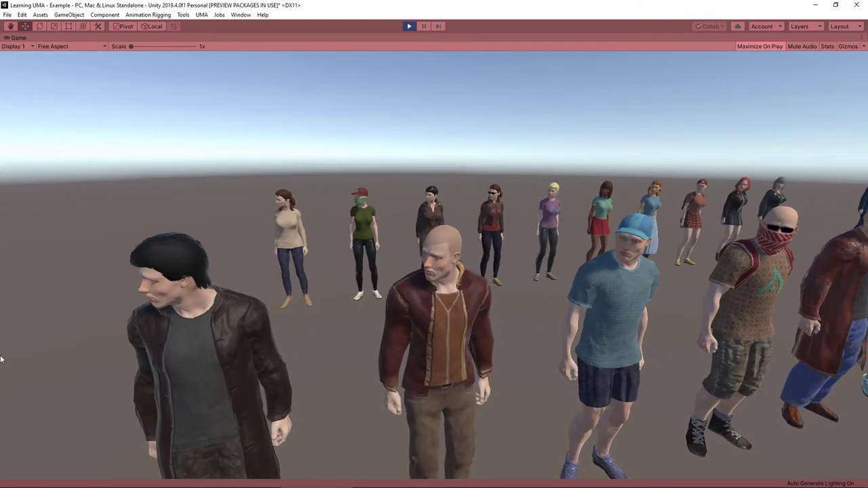
{"action": "scroll", "coordinate": [1, 359], "scroll_direction": "up", "scroll_amount": 2}
{"action": "scroll", "coordinate": [1, 357], "scroll_direction": "up", "scroll_amount": 2}
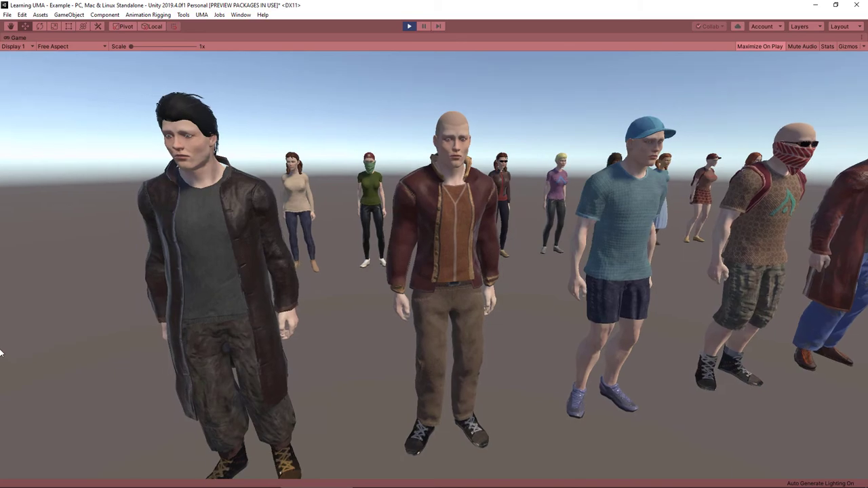
{"action": "left_click_drag", "start_coordinate": [28, 351], "coordinate": [867, 231]}
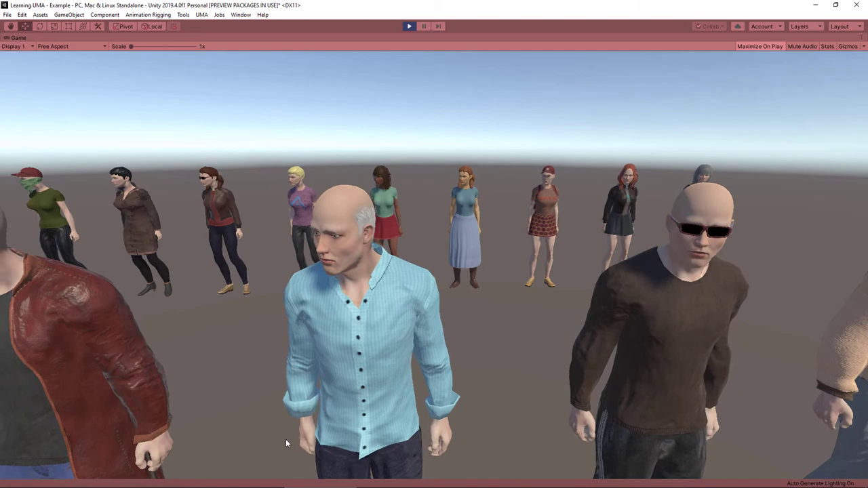
{"action": "key", "text": "w"}
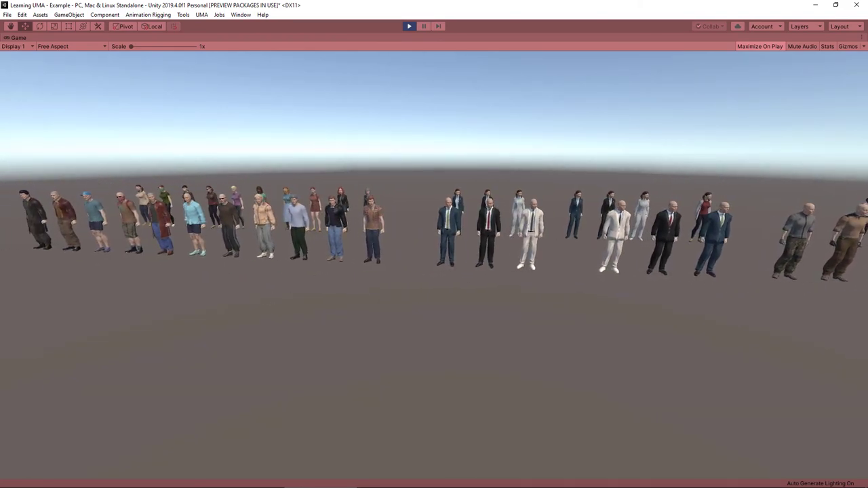
{"action": "key", "text": "ctrl+p"}
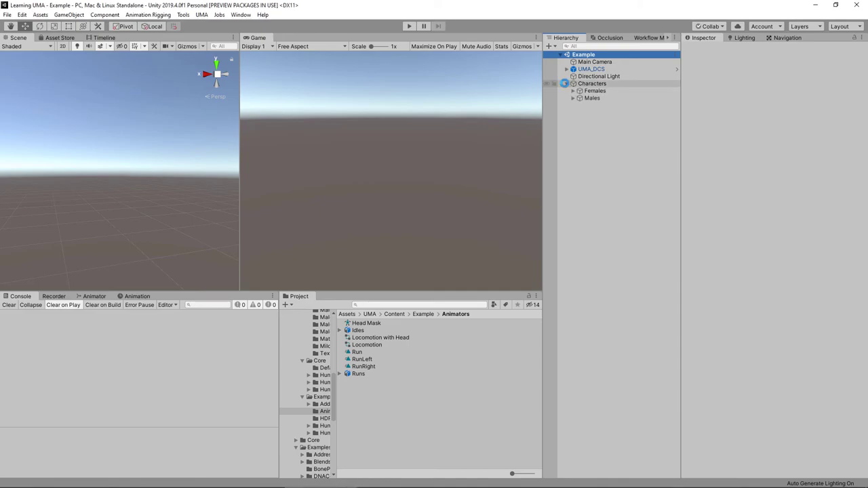
Check FemaleIdle_1's default animation controller and open the Locomotion controller from the Animators folder in the Animator.
{"action": "left_click", "coordinate": [600, 99]}
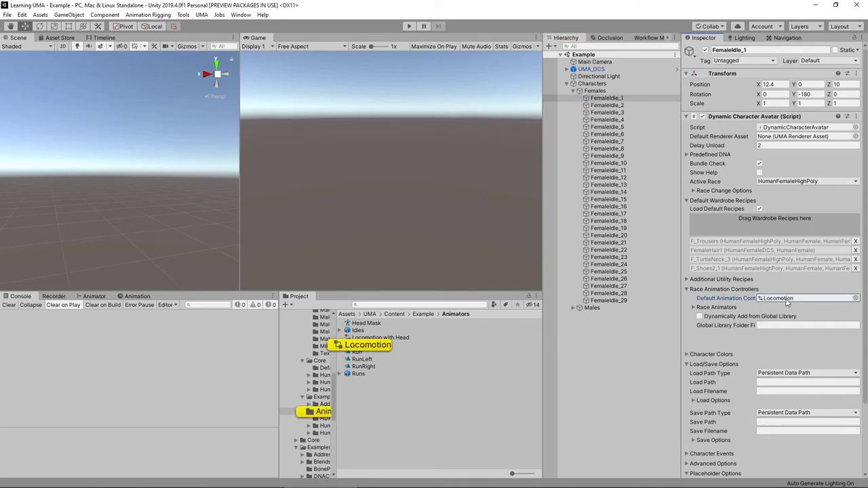
{"action": "left_click", "coordinate": [368, 347]}
{"action": "double_click", "coordinate": [367, 347]}
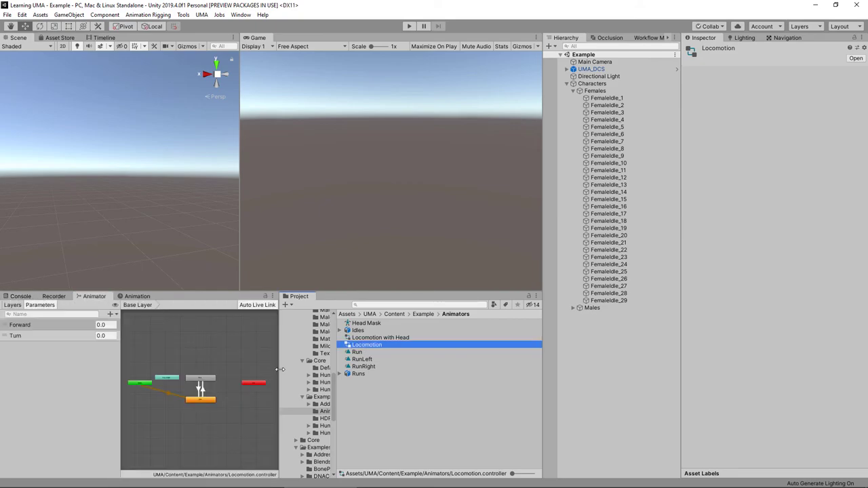
Enlarge the Animator view and delete the Idle state from the Locomotion controller's base layer.
{"action": "left_click_drag", "start_coordinate": [278, 370], "coordinate": [381, 369]}
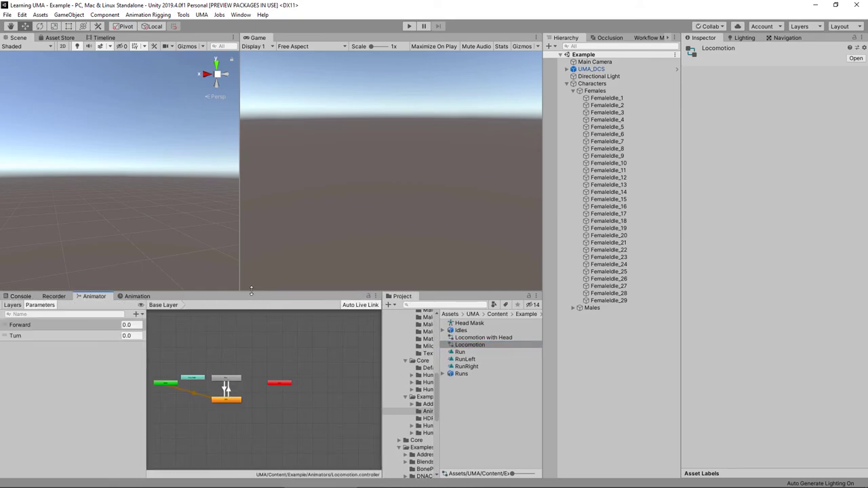
{"action": "left_click_drag", "start_coordinate": [251, 290], "coordinate": [248, 195]}
{"action": "middle_click_drag", "start_coordinate": [213, 254], "coordinate": [263, 329]}
{"action": "scroll", "coordinate": [263, 330], "scroll_direction": "up", "scroll_amount": 5}
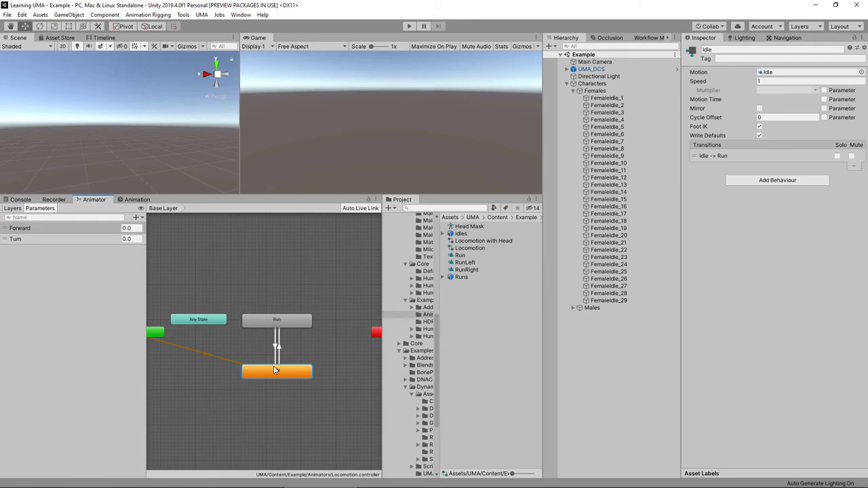
{"action": "key", "text": "Delete"}
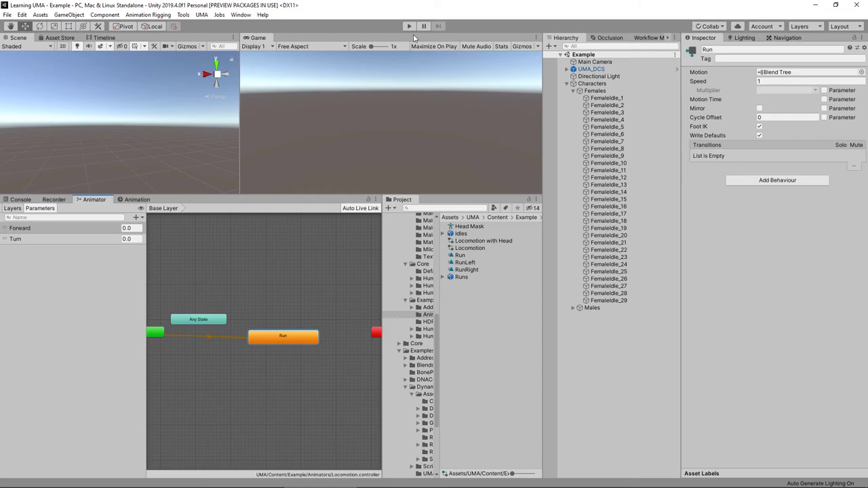
Shrink the Animator area back in height and width and play the scene with the changed controller.
{"action": "left_click_drag", "start_coordinate": [358, 195], "coordinate": [359, 334]}
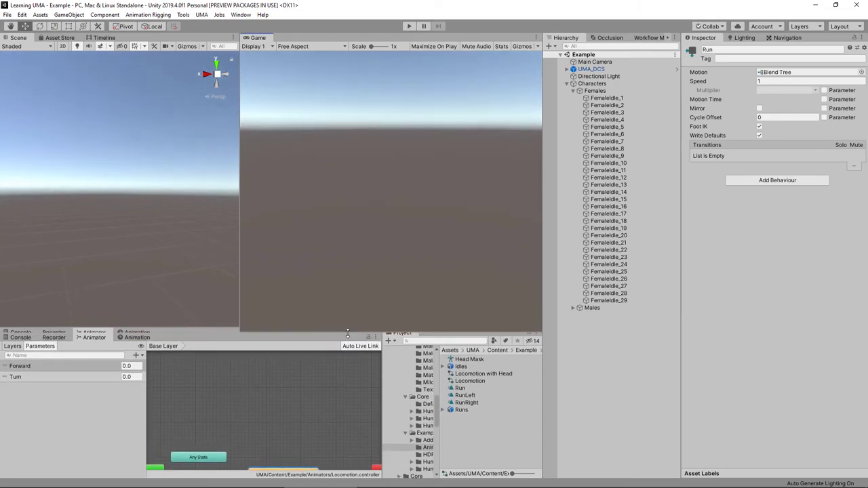
{"action": "left_click_drag", "start_coordinate": [382, 400], "coordinate": [285, 417]}
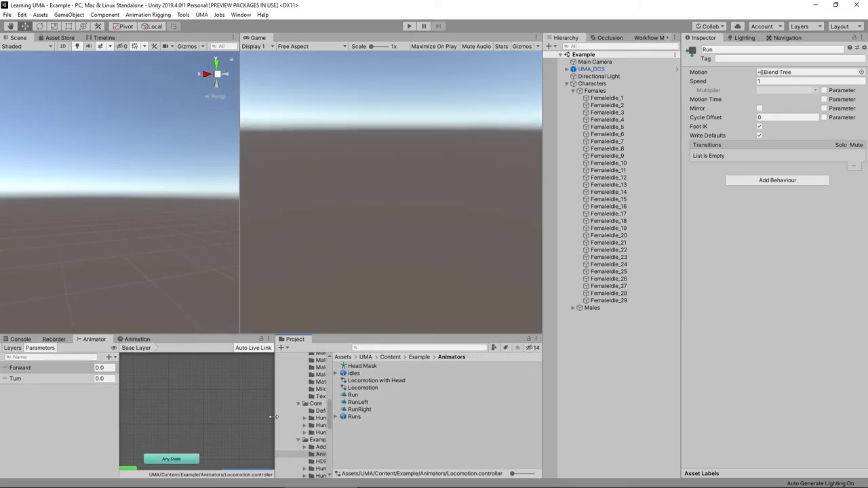
{"action": "left_click", "coordinate": [409, 26]}
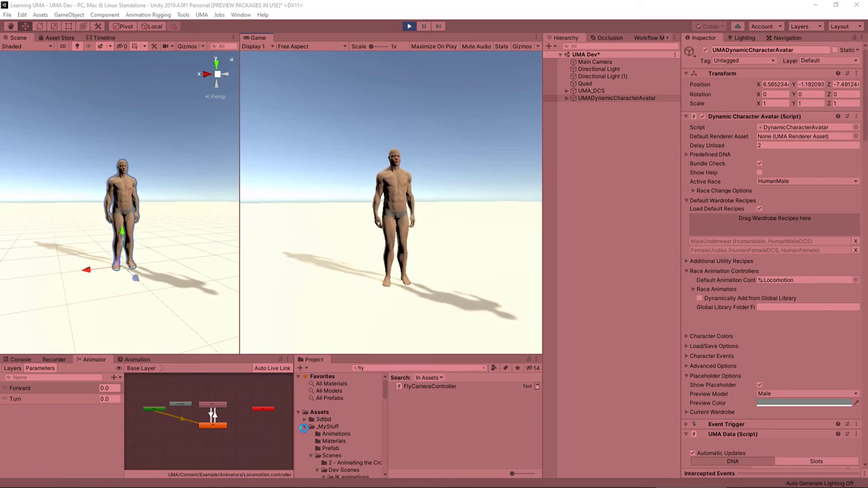
Open the Male _Wardrobes folder under Nesalis Games, ClothingPack, UMA_Assets in the project files.
{"action": "left_click", "coordinate": [304, 427]}
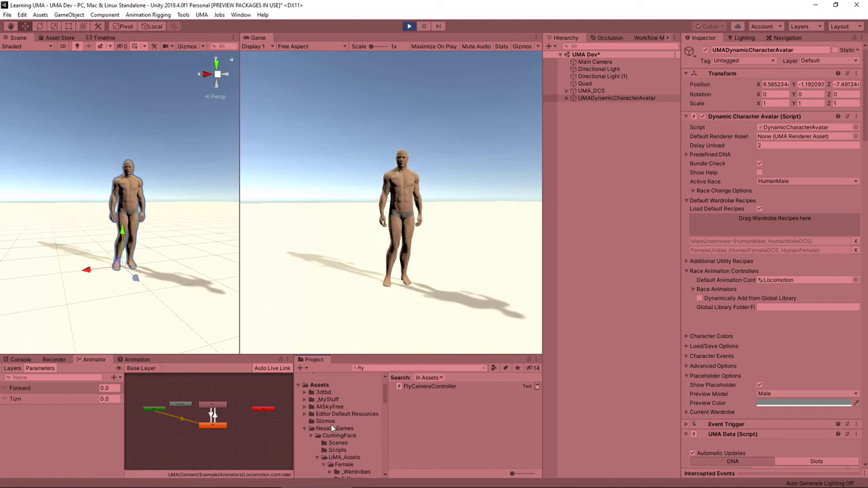
{"action": "left_click", "coordinate": [326, 429]}
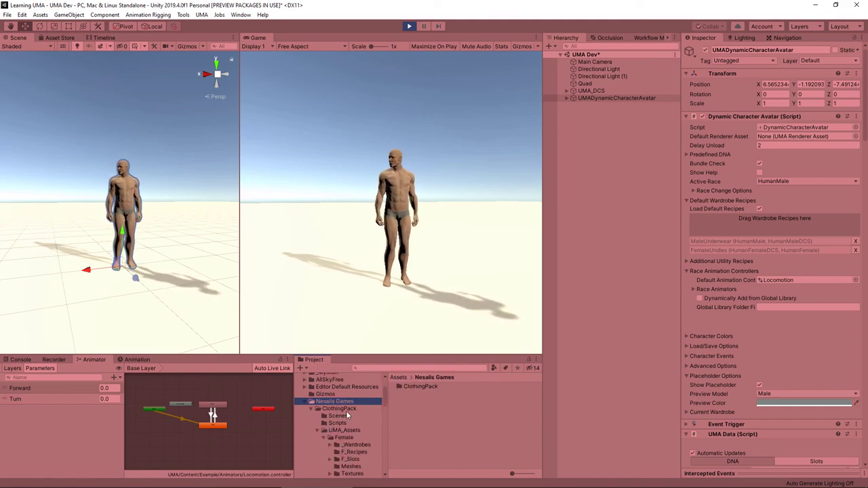
{"action": "left_click", "coordinate": [330, 437]}
{"action": "left_click", "coordinate": [330, 445]}
{"action": "left_click", "coordinate": [337, 453]}
{"action": "scroll", "coordinate": [343, 443], "scroll_direction": "down", "scroll_amount": 1}
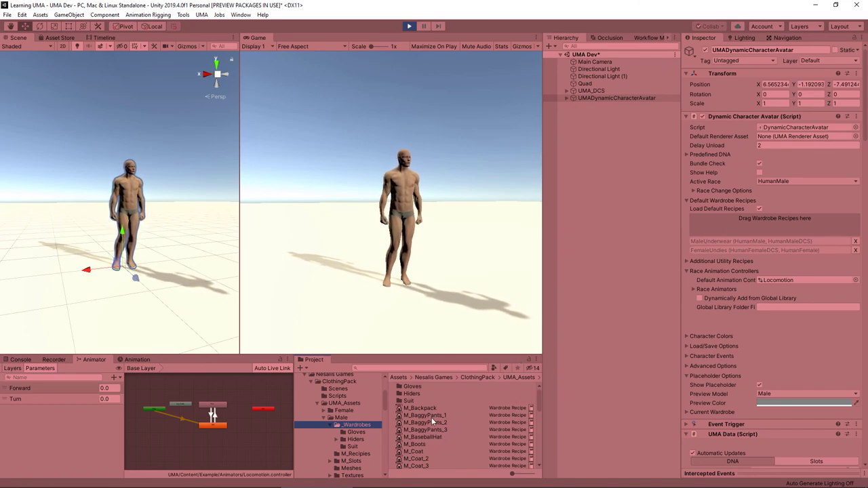
Add the M_BaggyPants_1, M_Hoodie and M_Boots wardrobe recipes to the avatar's default wardrobe recipes.
{"action": "left_click_drag", "start_coordinate": [431, 417], "coordinate": [721, 232]}
{"action": "scroll", "coordinate": [419, 453], "scroll_direction": "down", "scroll_amount": 4}
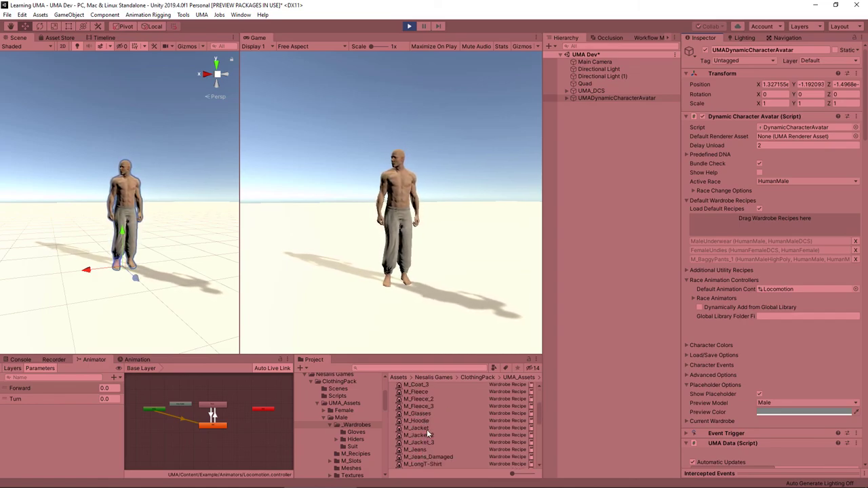
{"action": "left_click_drag", "start_coordinate": [423, 421], "coordinate": [749, 225]}
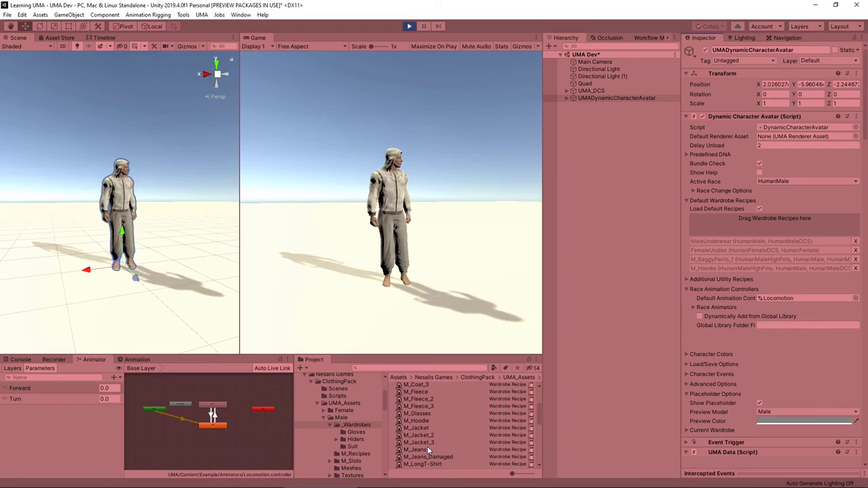
{"action": "scroll", "coordinate": [427, 447], "scroll_direction": "up", "scroll_amount": 2}
{"action": "left_click", "coordinate": [412, 393]}
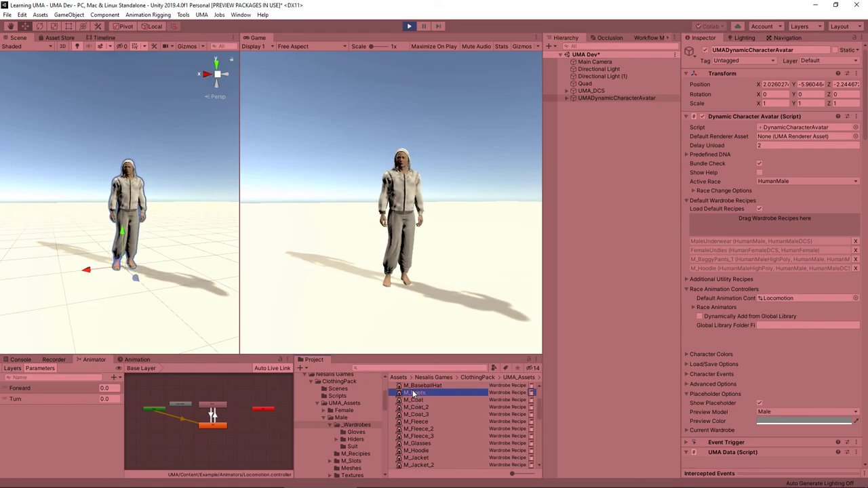
{"action": "left_click_drag", "start_coordinate": [412, 392], "coordinate": [729, 225]}
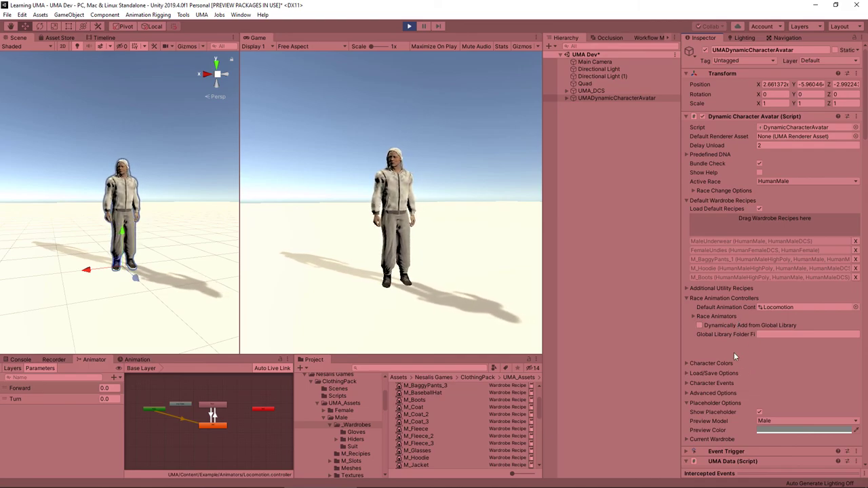
Set the Color Multiplier of the Shirt shared color in the UMA Data slots to red E52020.
{"action": "scroll", "coordinate": [721, 340], "scroll_direction": "down", "scroll_amount": 6}
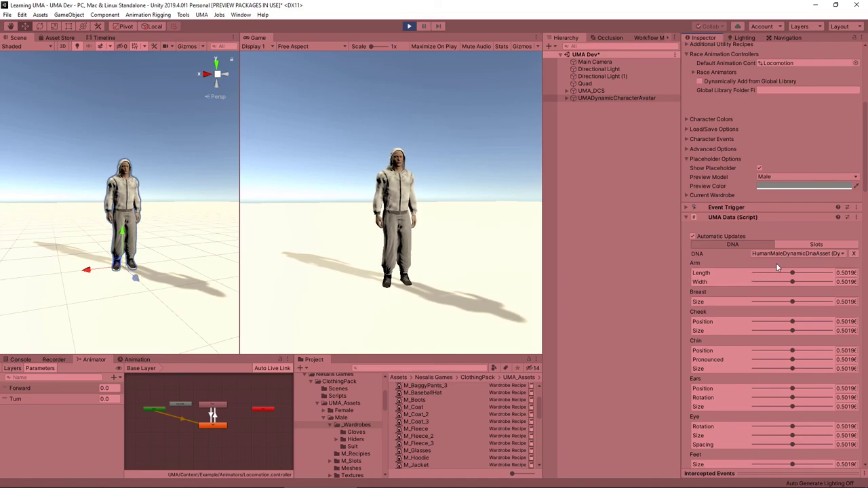
{"action": "left_click", "coordinate": [797, 244]}
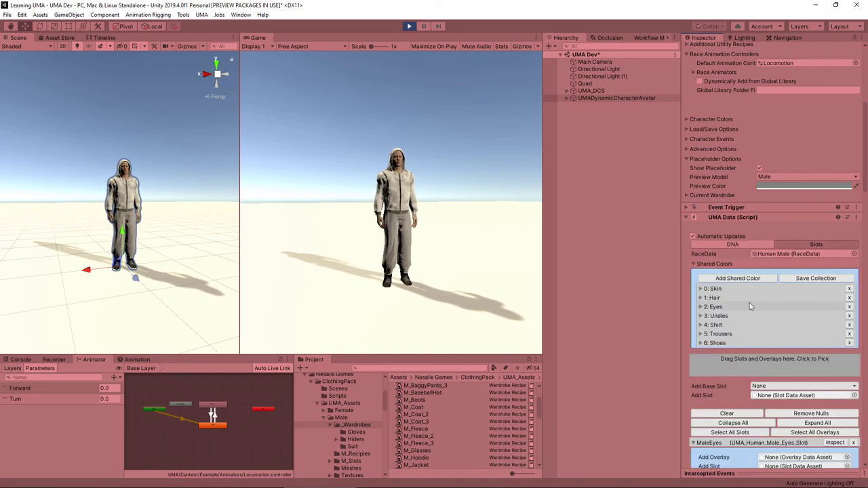
{"action": "left_click", "coordinate": [702, 326]}
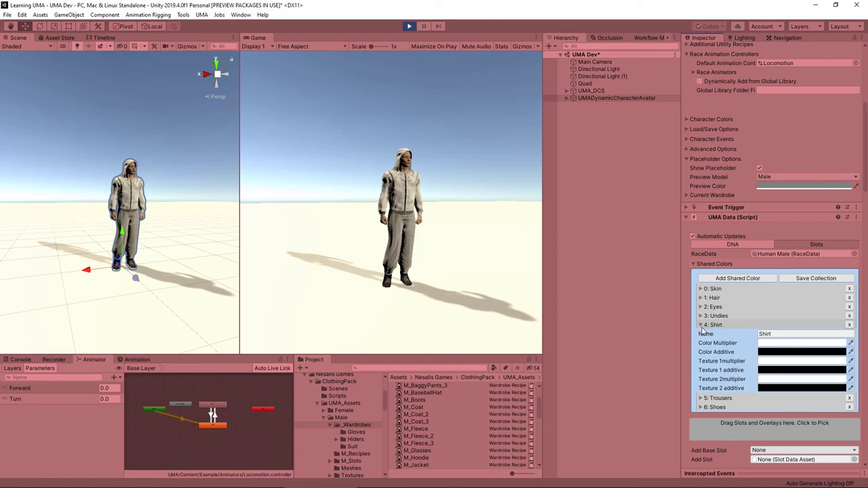
{"action": "left_click", "coordinate": [778, 346]}
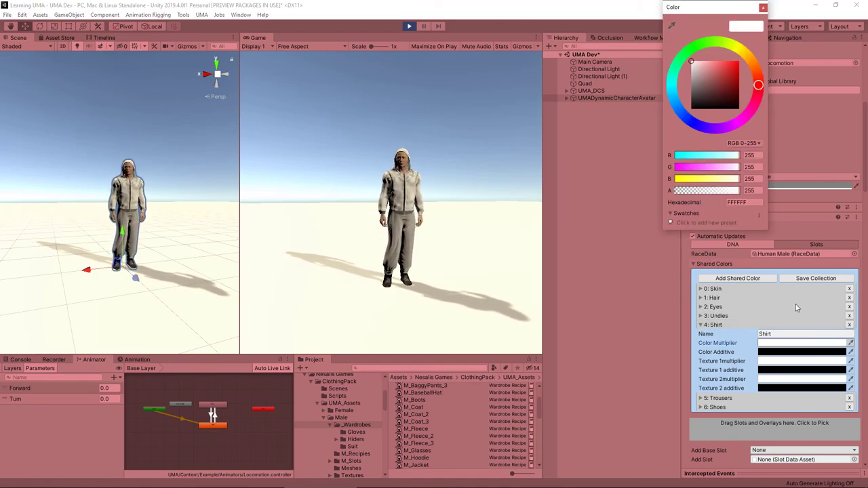
{"action": "left_click", "coordinate": [733, 69]}
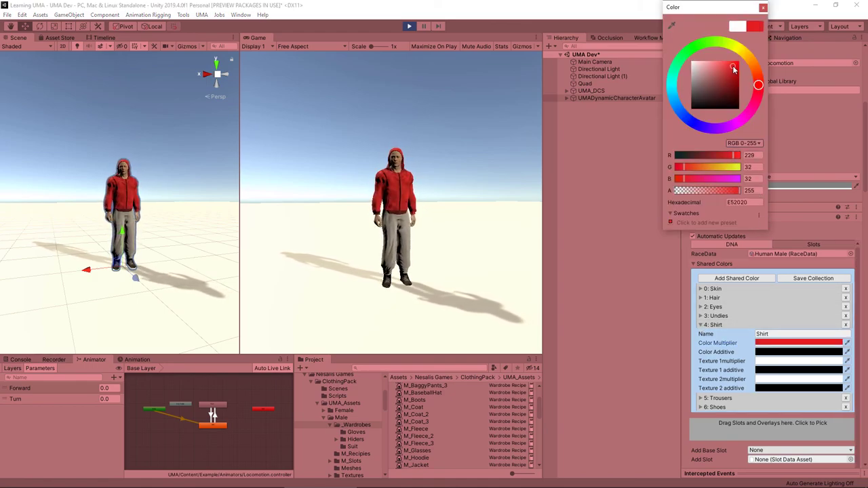
{"action": "left_click", "coordinate": [763, 8]}
Set the Shirt shared color's Texture 1 multiplier to green 29EA13.
{"action": "left_click", "coordinate": [780, 360]}
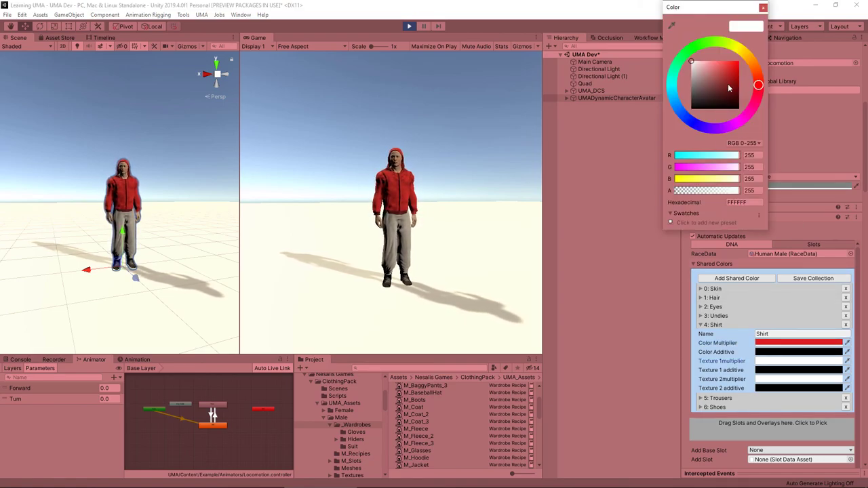
{"action": "left_click", "coordinate": [698, 45]}
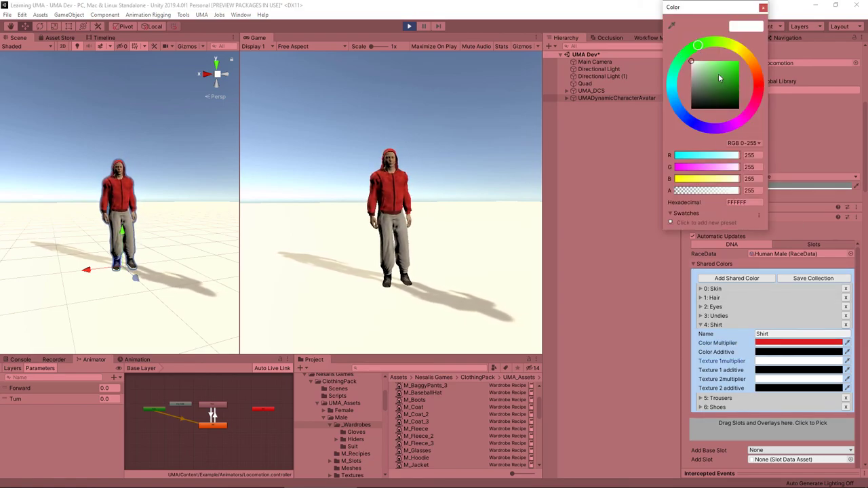
{"action": "left_click", "coordinate": [738, 68]}
{"action": "left_click_drag", "start_coordinate": [738, 69], "coordinate": [737, 68]}
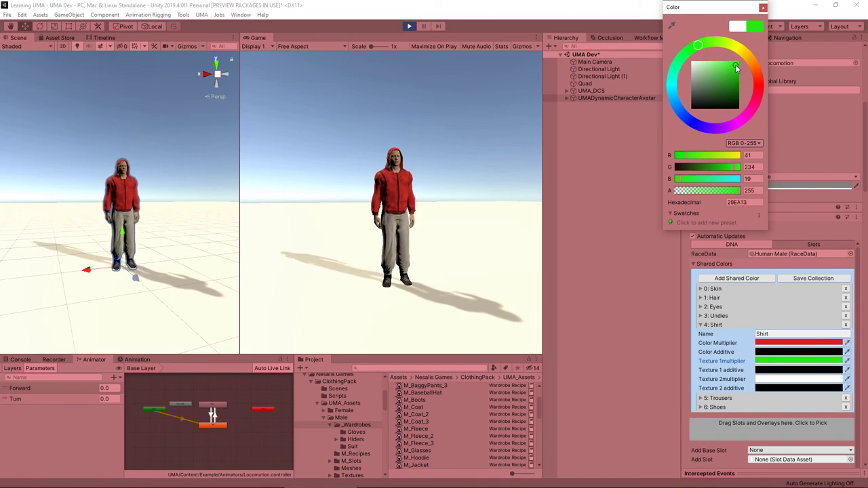
Change the Color Multiplier of the Trousers shared color to a bright green.
{"action": "left_click", "coordinate": [719, 400]}
{"action": "left_click", "coordinate": [780, 416]}
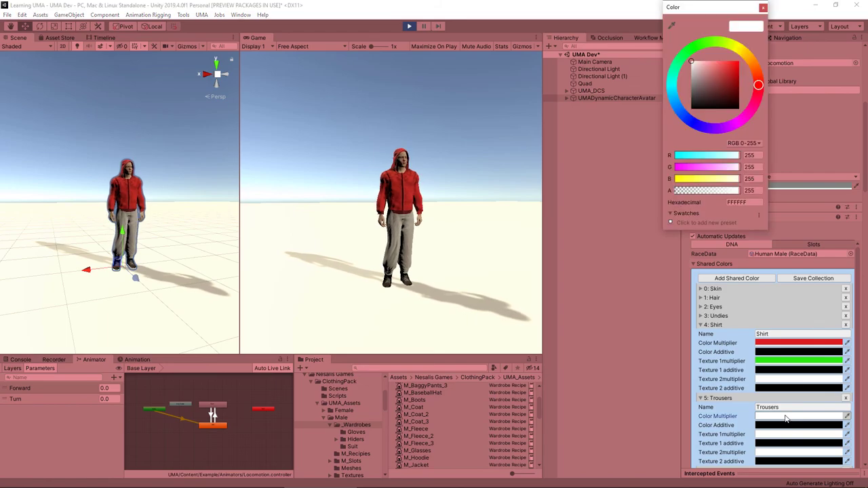
{"action": "left_click", "coordinate": [694, 47]}
{"action": "left_click", "coordinate": [737, 62]}
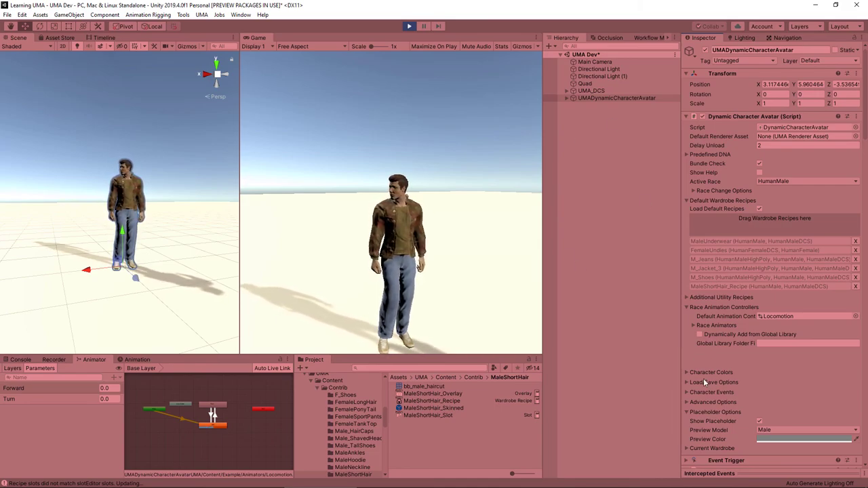
Expand the avatar's Load/Save Options and review the load and save path settings.
{"action": "left_click", "coordinate": [686, 382]}
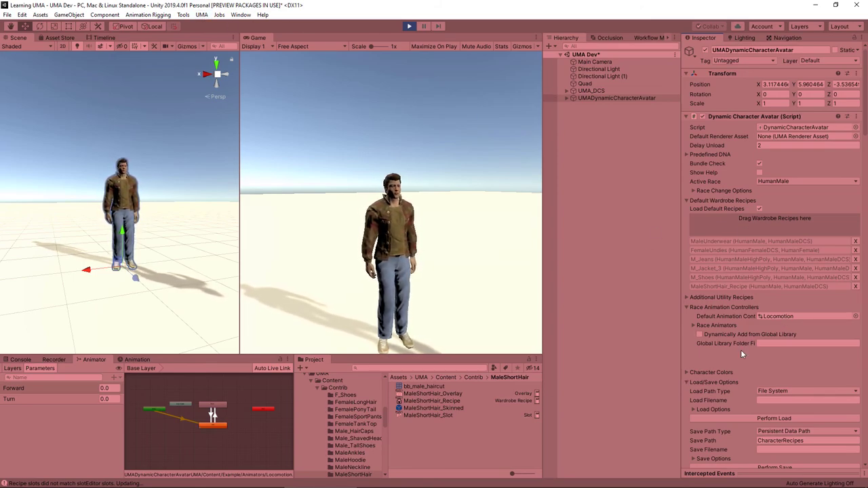
{"action": "scroll", "coordinate": [749, 348], "scroll_direction": "down", "scroll_amount": 4}
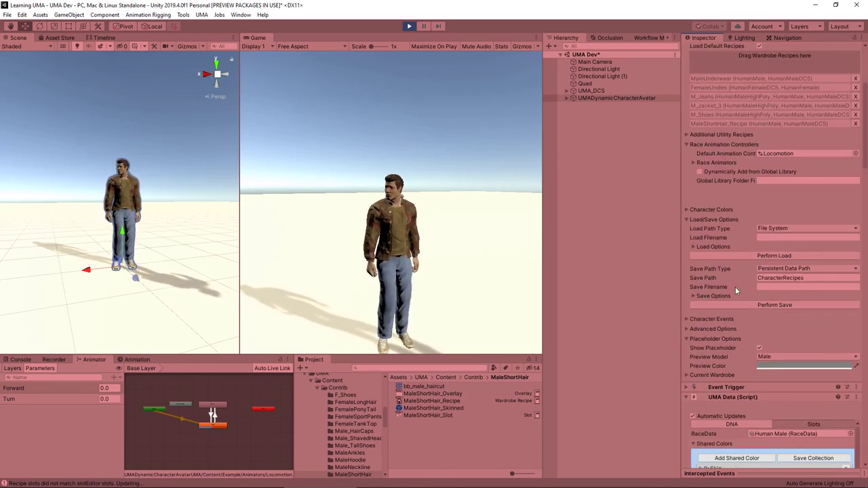
Save the avatar's recipe with the Resources save path type under the filename Jack_Jacket_Jeans_Boots.
{"action": "left_click", "coordinate": [778, 269]}
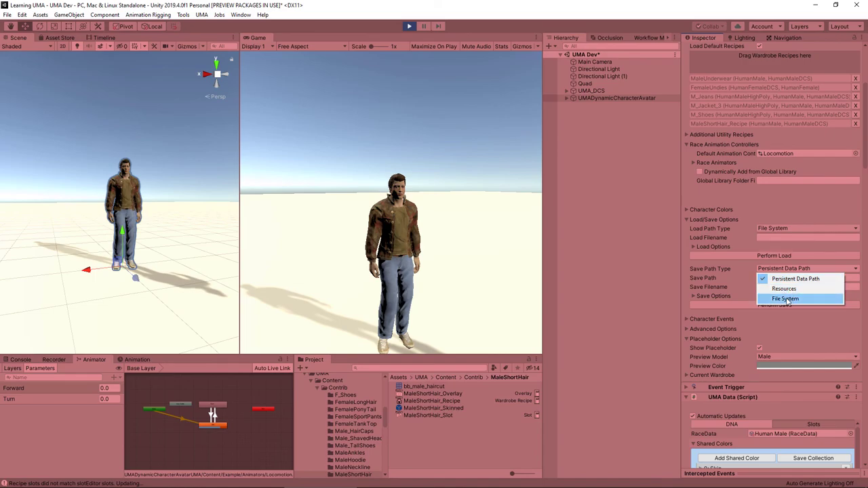
{"action": "left_click", "coordinate": [783, 288]}
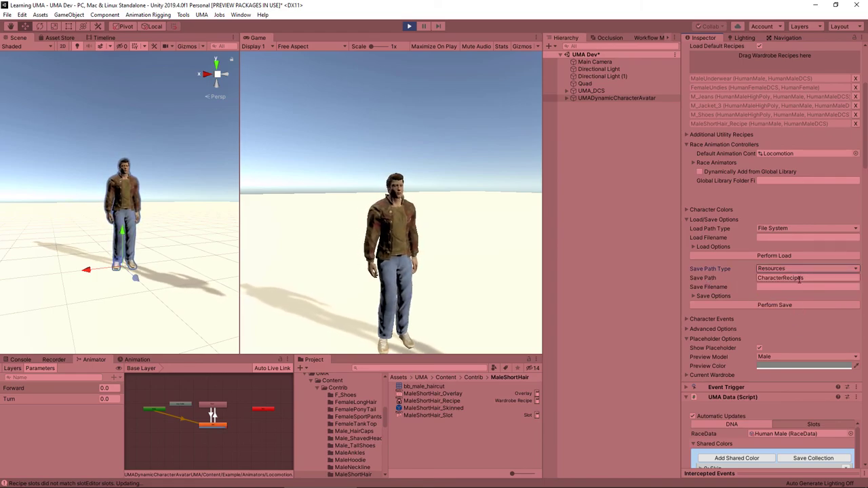
{"action": "left_click", "coordinate": [774, 285]}
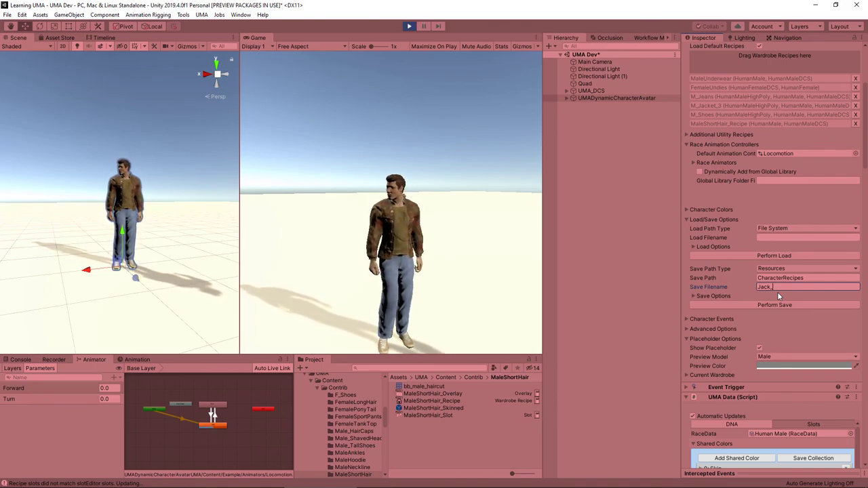
{"action": "type", "text": "acket_"}
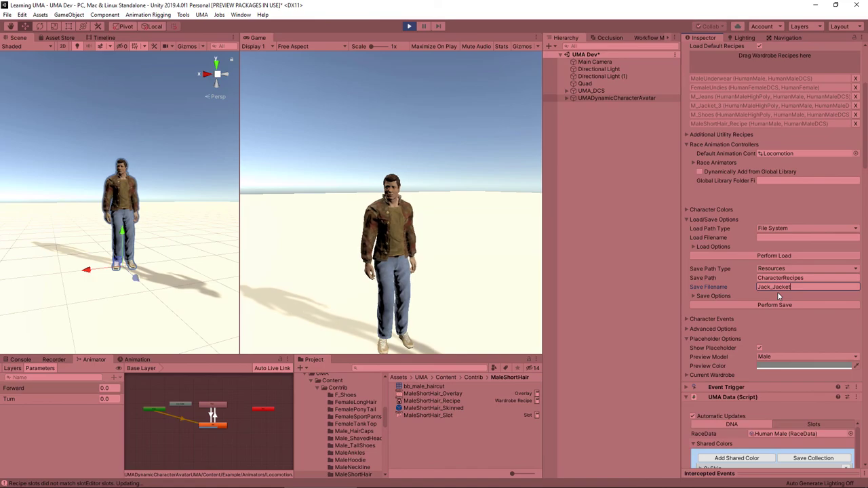
{"action": "type", "text": "Jea"}
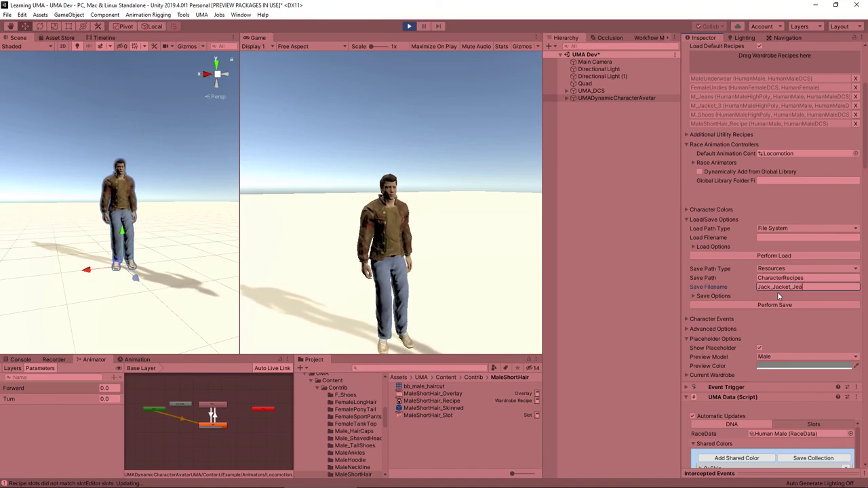
{"action": "type", "text": "ns_"}
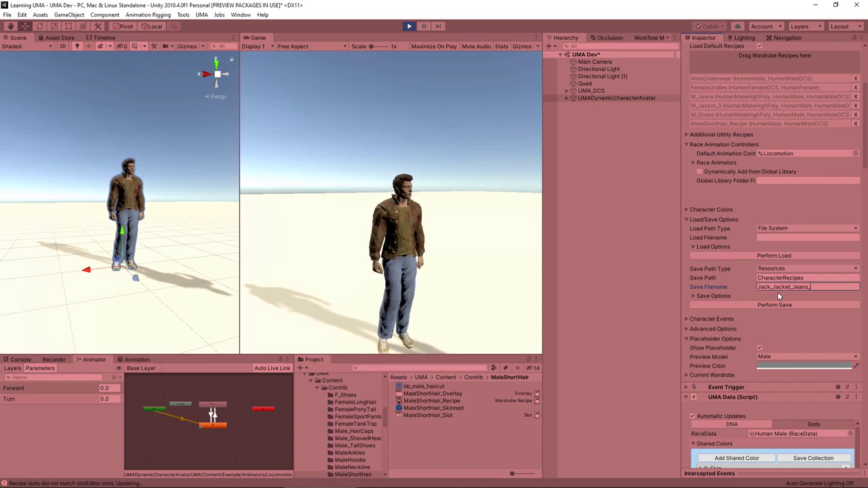
{"action": "type", "text": "Boots"}
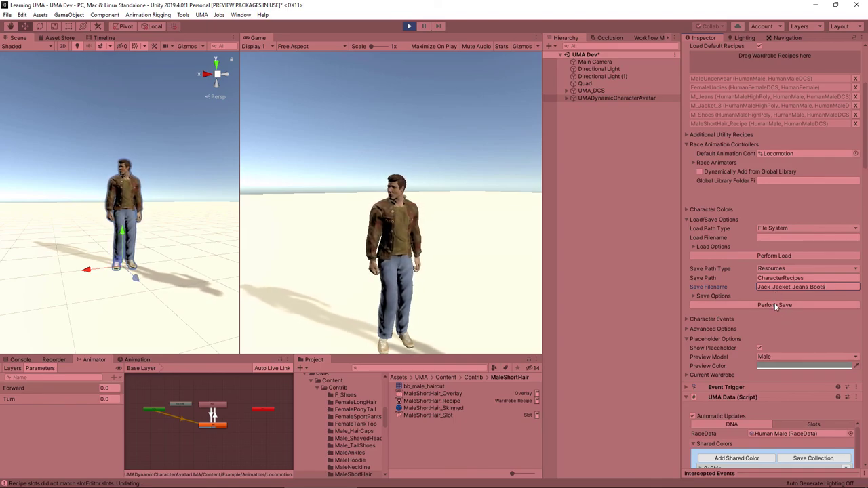
{"action": "left_click", "coordinate": [775, 304]}
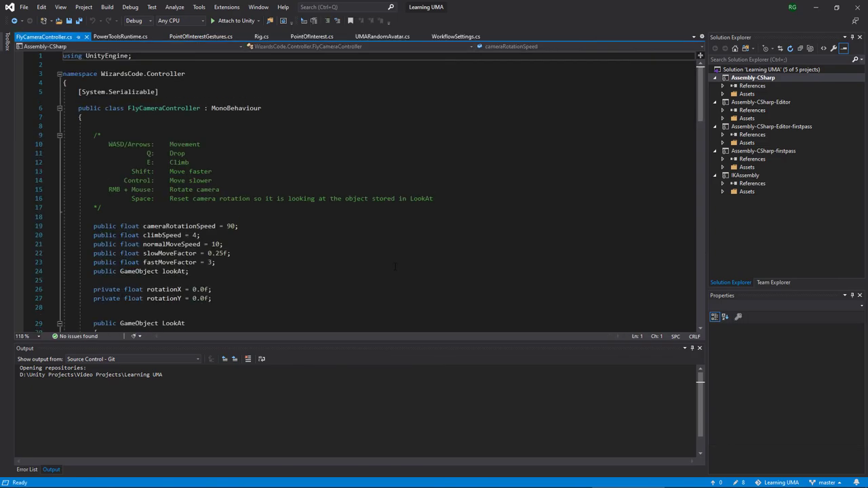
{"action": "left_click", "coordinate": [817, 9]}
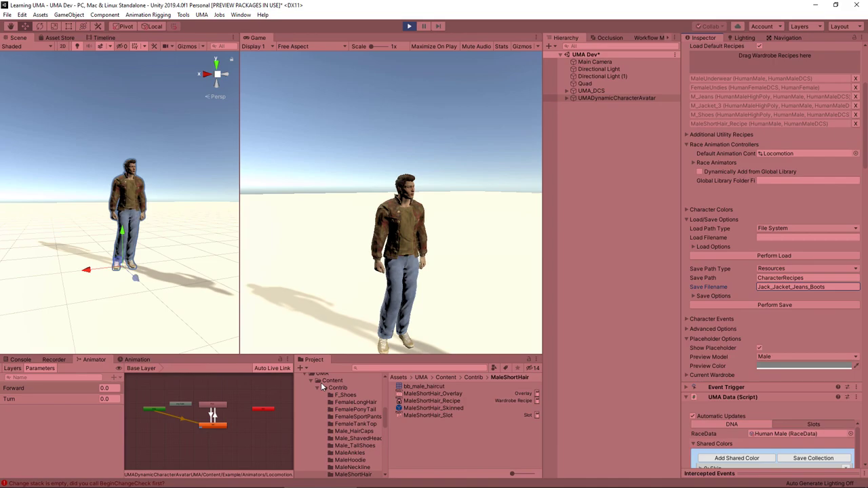
Collapse the Nesalis Games folder and check the saved recipe in the CharacterRecipes folder under Resources.
{"action": "scroll", "coordinate": [326, 392], "scroll_direction": "up", "scroll_amount": 5}
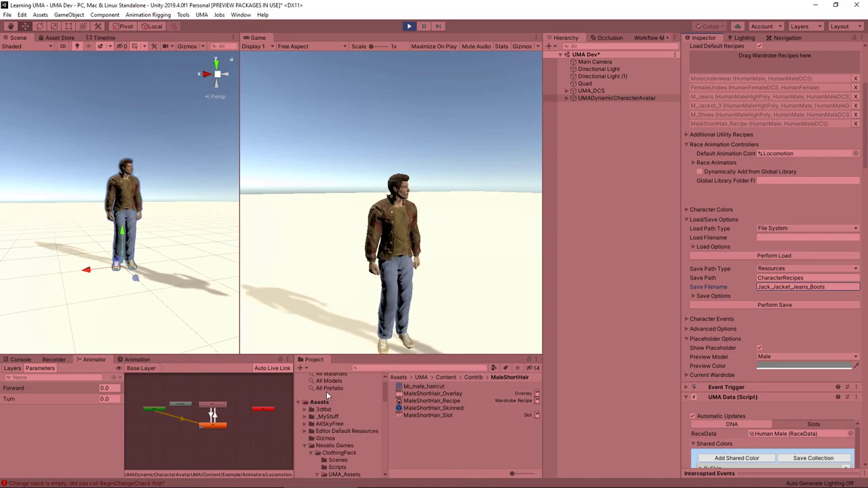
{"action": "left_click", "coordinate": [303, 446]}
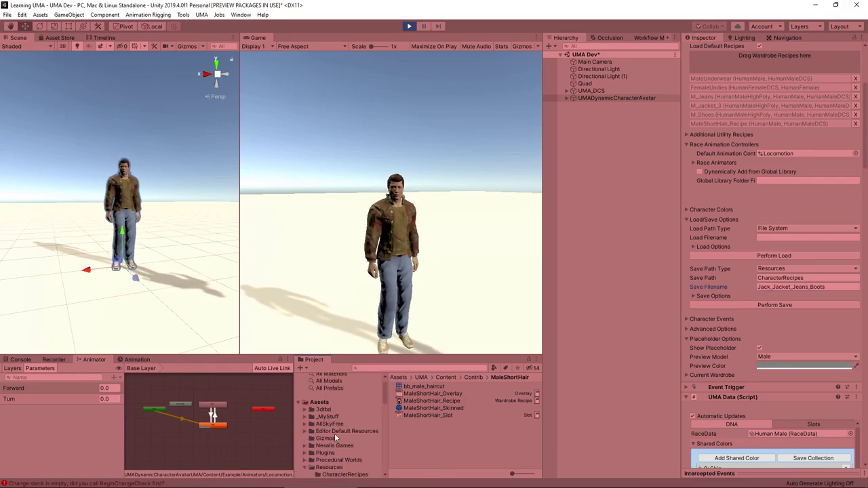
{"action": "scroll", "coordinate": [334, 434], "scroll_direction": "down", "scroll_amount": 3}
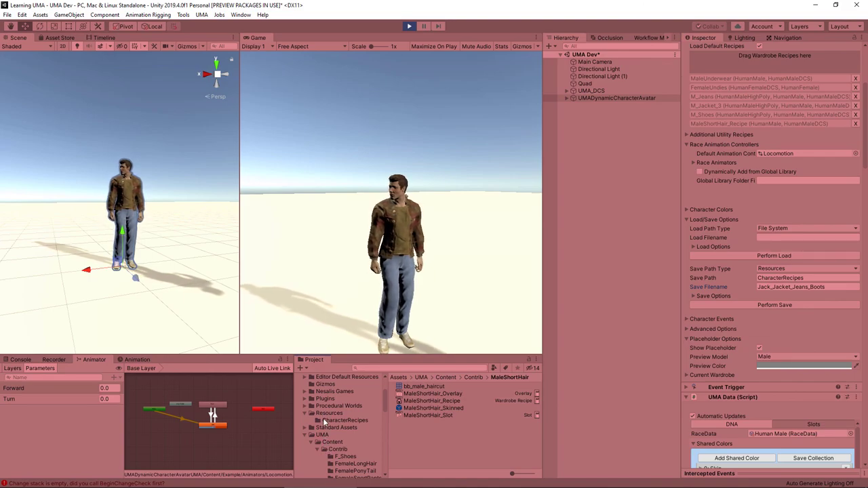
{"action": "left_click", "coordinate": [324, 419]}
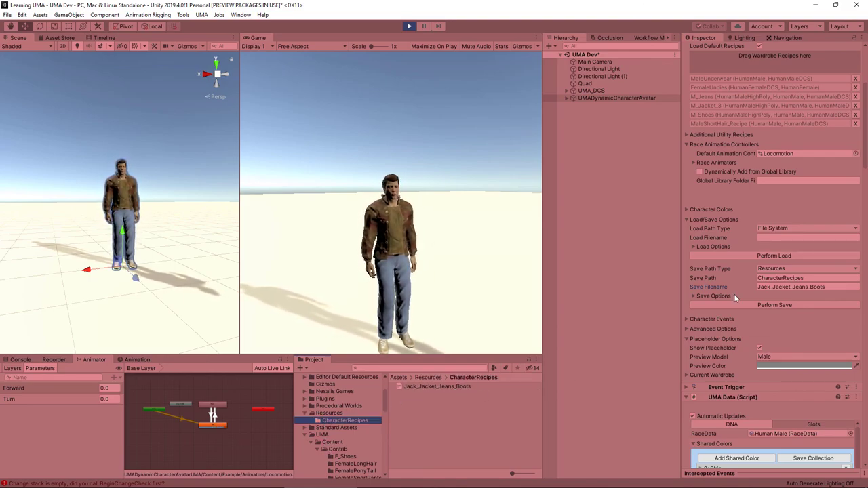
Copy the avatar's save filename, rerun the scene to view the default avatar, and leave play mode.
{"action": "left_click", "coordinate": [835, 285]}
{"action": "key", "text": "ctrl+c"}
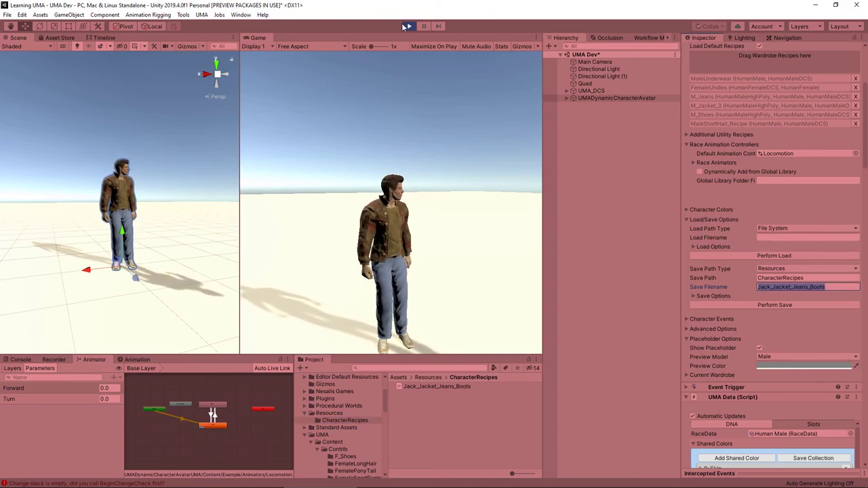
{"action": "left_click", "coordinate": [407, 26]}
{"action": "left_click", "coordinate": [409, 27]}
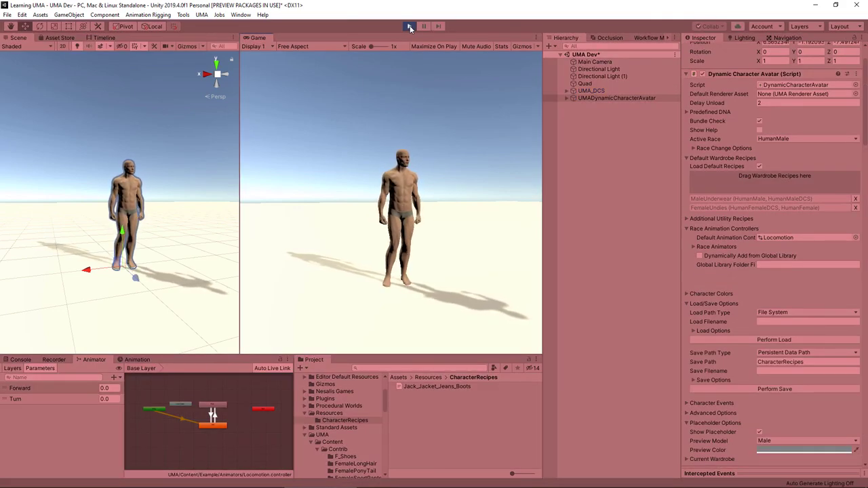
{"action": "left_click", "coordinate": [409, 27]}
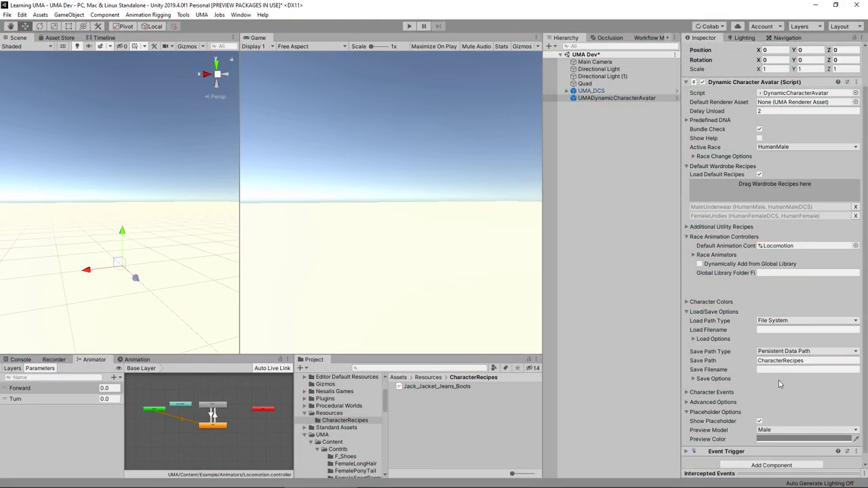
Set the avatar's load path type to Resources and load filename to Jack_Jacket_Jeans_Boots, and test it in play mode.
{"action": "left_click", "coordinate": [779, 321]}
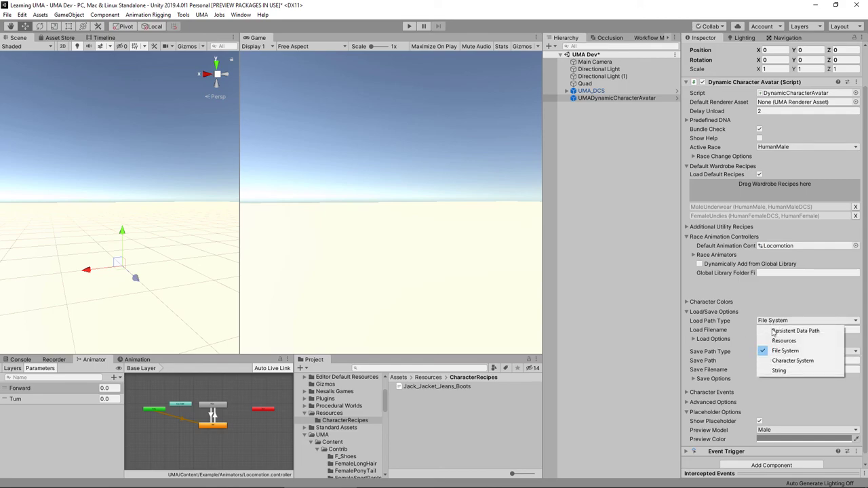
{"action": "left_click", "coordinate": [780, 341]}
{"action": "left_click", "coordinate": [791, 339]}
{"action": "key", "text": "ctrl+v"}
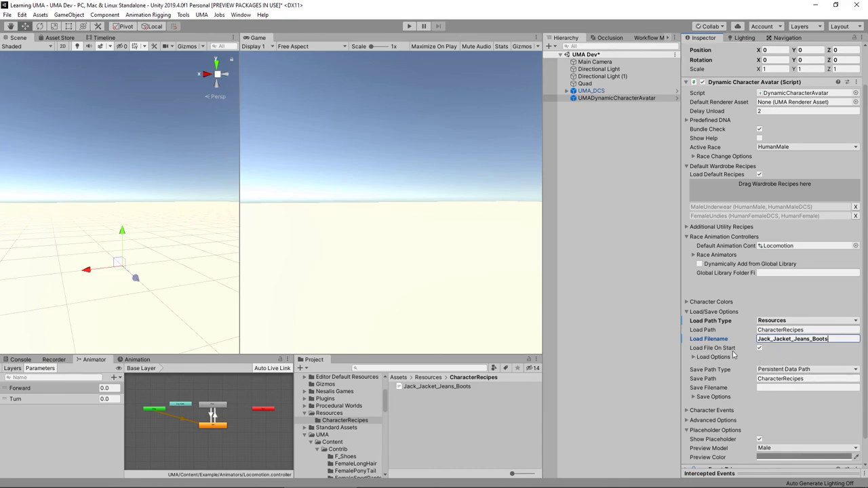
{"action": "left_click", "coordinate": [410, 27]}
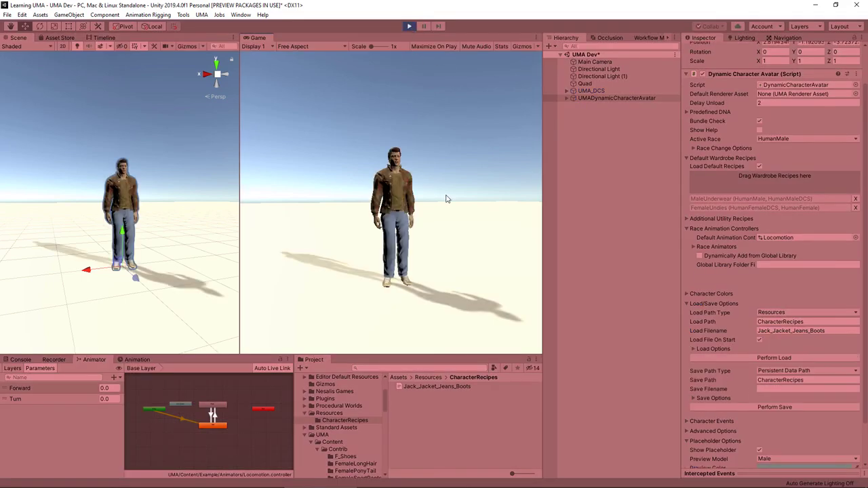
{"action": "left_click", "coordinate": [409, 27]}
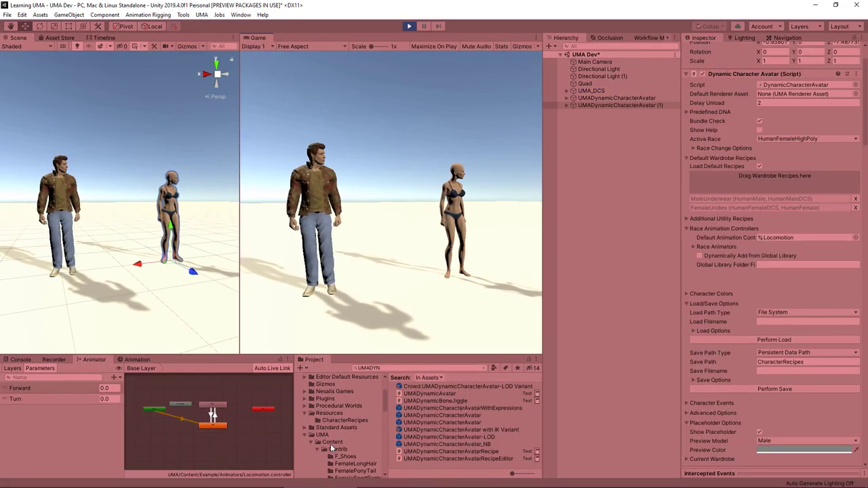
Add the F_Suit2_3 recipe from the clothing pack's female F_Suit folder to the second avatar's default wardrobe recipes.
{"action": "scroll", "coordinate": [316, 420], "scroll_direction": "up", "scroll_amount": 2}
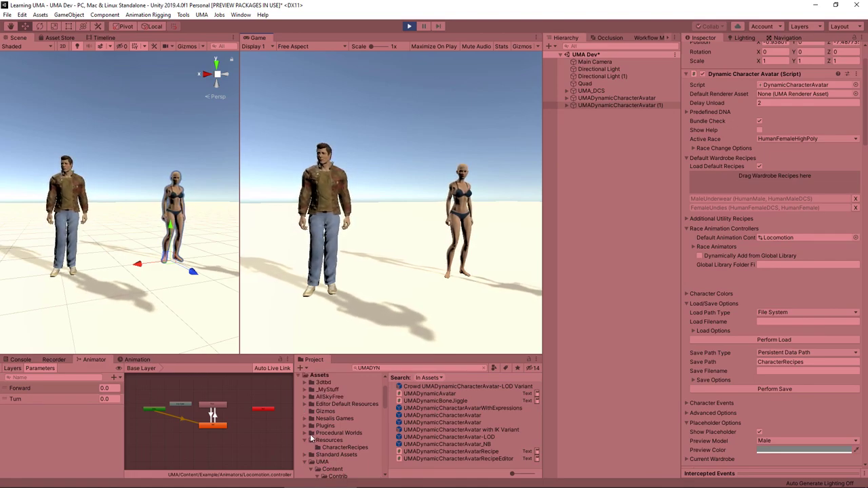
{"action": "left_click", "coordinate": [304, 419]}
{"action": "scroll", "coordinate": [336, 431], "scroll_direction": "down", "scroll_amount": 2}
{"action": "left_click", "coordinate": [326, 433]}
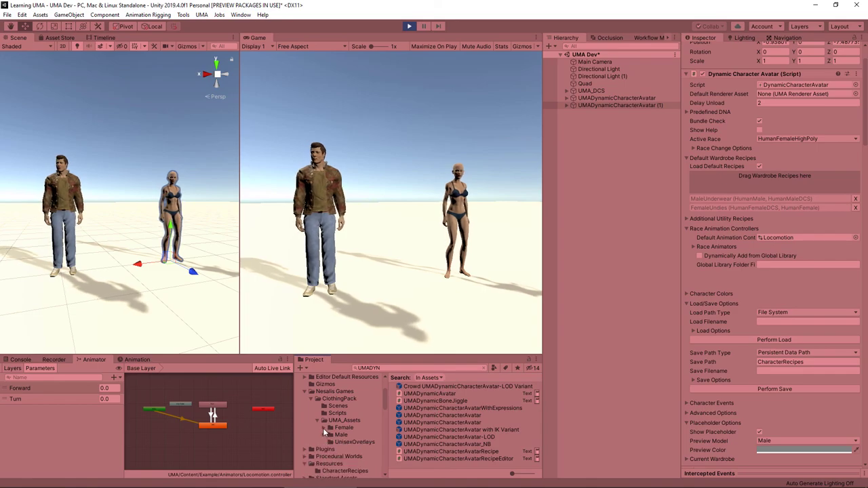
{"action": "left_click", "coordinate": [324, 428]}
{"action": "left_click", "coordinate": [330, 407]}
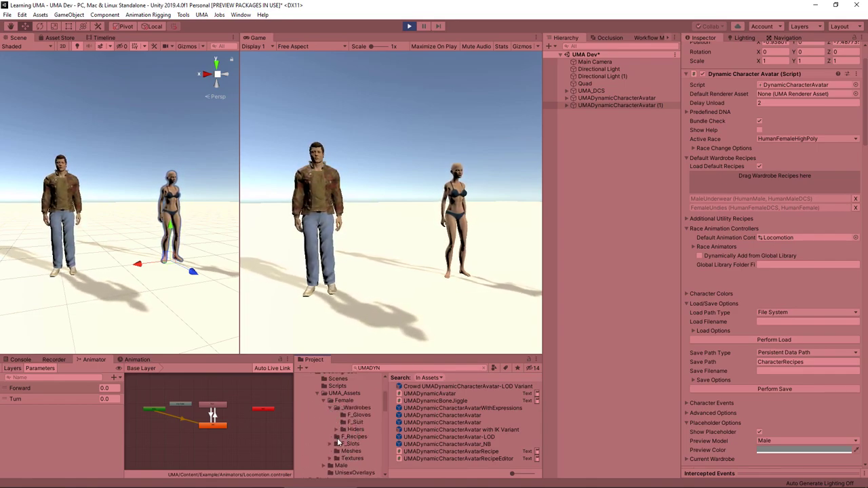
{"action": "left_click", "coordinate": [354, 421]}
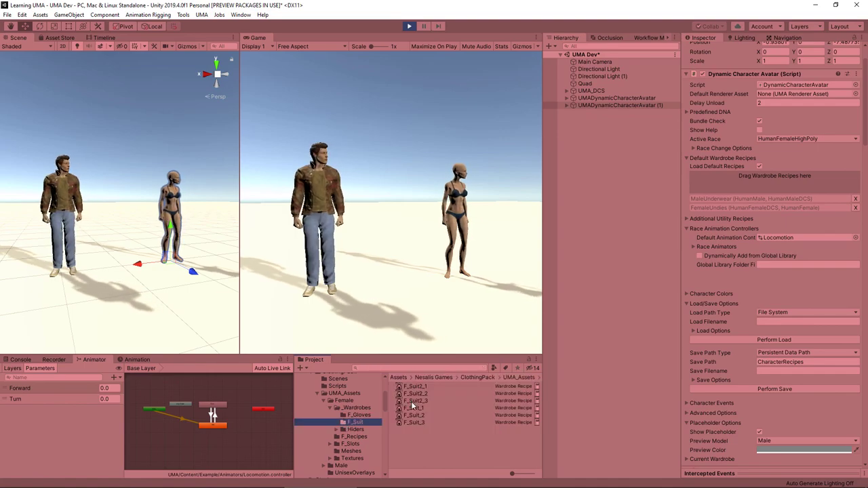
{"action": "left_click_drag", "start_coordinate": [411, 401], "coordinate": [745, 181]}
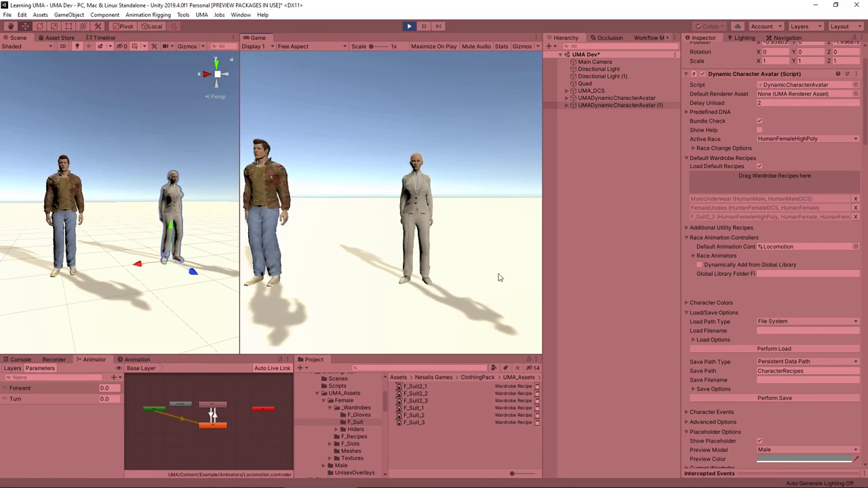
Set the female avatar's Breast Size DNA to 0.218 and remove the suit from its default wardrobe recipes.
{"action": "scroll", "coordinate": [763, 328], "scroll_direction": "down", "scroll_amount": 15}
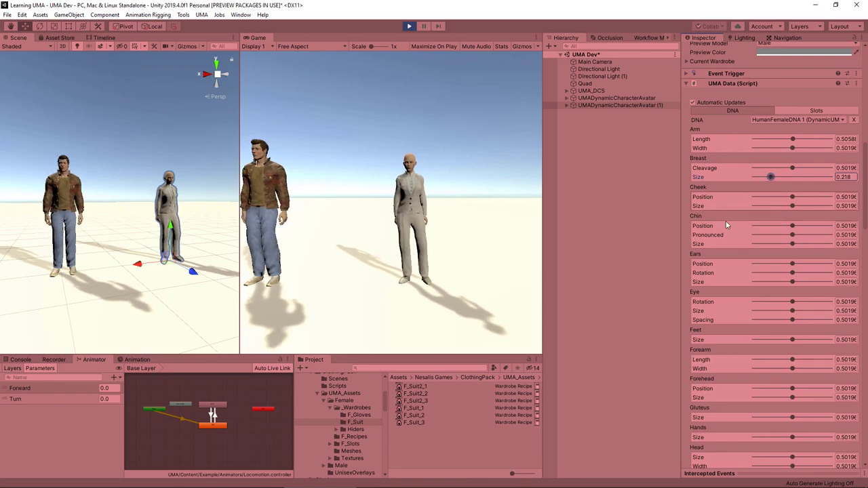
{"action": "scroll", "coordinate": [770, 177], "scroll_direction": "up", "scroll_amount": 15}
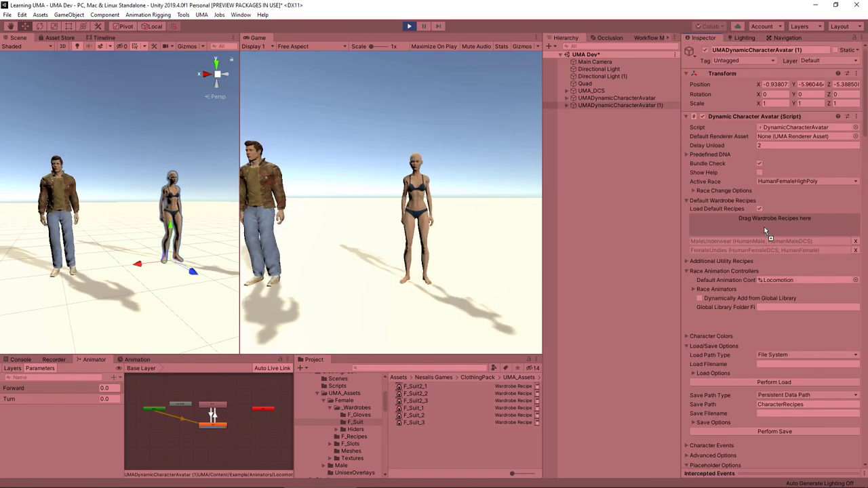
{"action": "left_click_drag", "start_coordinate": [414, 401], "coordinate": [774, 217]}
{"action": "left_click", "coordinate": [856, 259]}
Add F_Backpack, F_BaseballHat, F_Coat_2, F_Glasses, F_Trousers and F_SportShoes from the female _Wardrobes folder to the female avatar's default wardrobe recipes.
{"action": "left_click", "coordinate": [356, 408]}
{"action": "left_click_drag", "start_coordinate": [419, 412], "coordinate": [774, 218]}
{"action": "left_click_drag", "start_coordinate": [415, 437], "coordinate": [771, 224]}
{"action": "scroll", "coordinate": [426, 434], "scroll_direction": "down", "scroll_amount": 2}
{"action": "scroll", "coordinate": [426, 434], "scroll_direction": "down", "scroll_amount": 5}
{"action": "left_click_drag", "start_coordinate": [415, 436], "coordinate": [774, 218]}
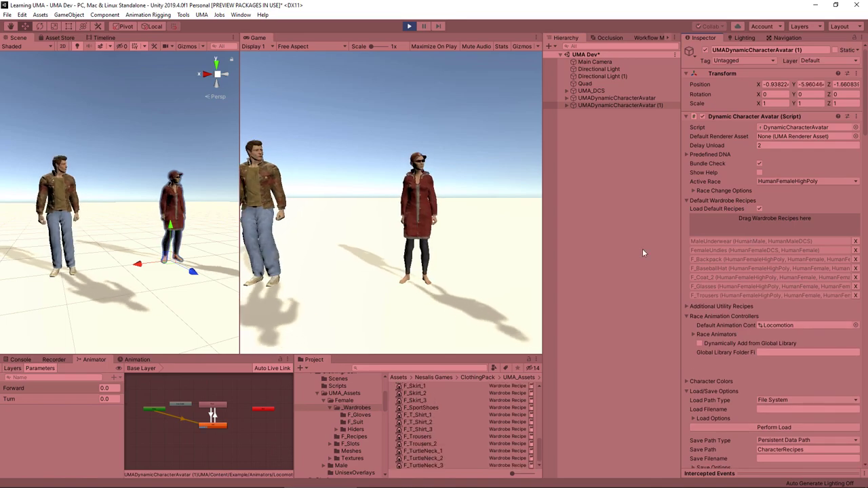
{"action": "left_click_drag", "start_coordinate": [420, 407], "coordinate": [775, 217]}
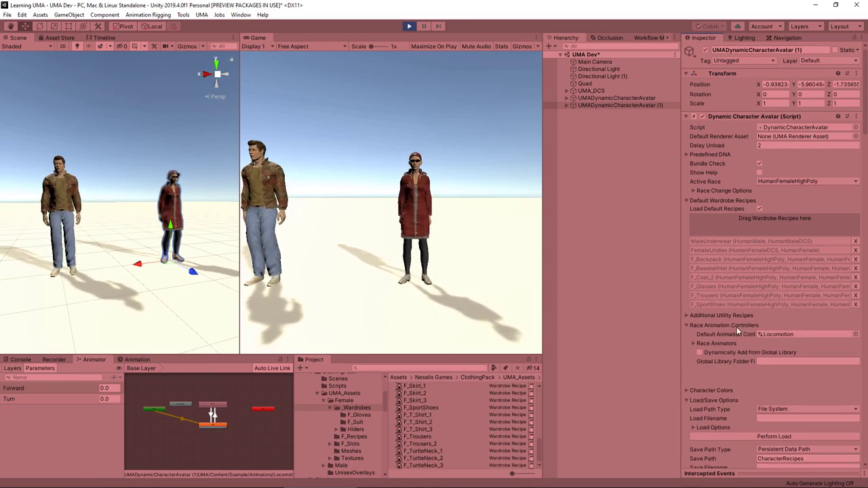
Save the female avatar's outfit with save path type Resources and save filename Jane_Long_Coat_Glasses_Cap.
{"action": "scroll", "coordinate": [746, 339], "scroll_direction": "down", "scroll_amount": 5}
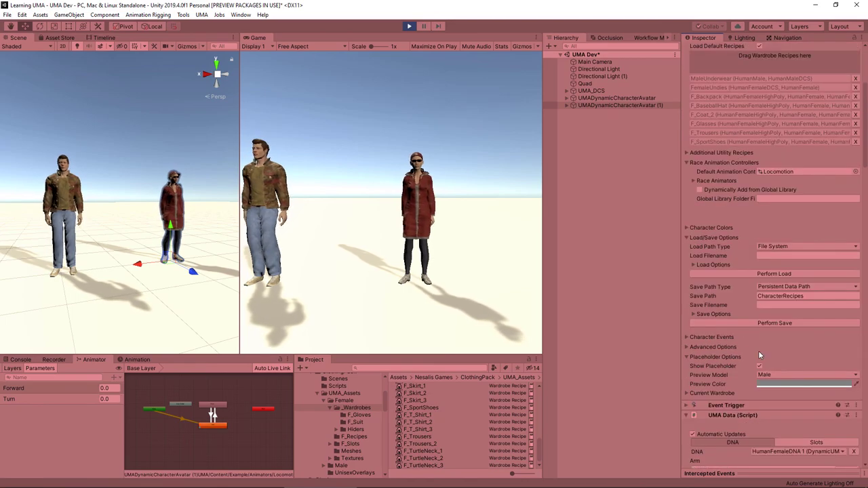
{"action": "left_click", "coordinate": [787, 287]}
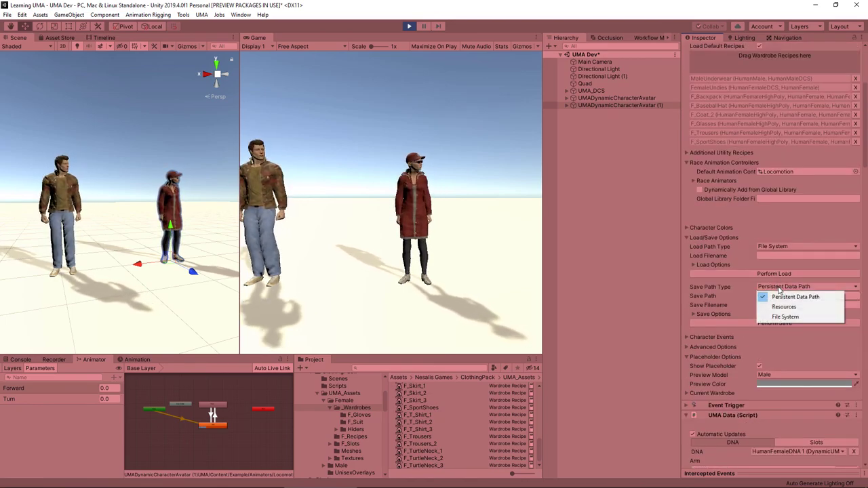
{"action": "left_click", "coordinate": [787, 307]}
{"action": "left_click", "coordinate": [781, 306]}
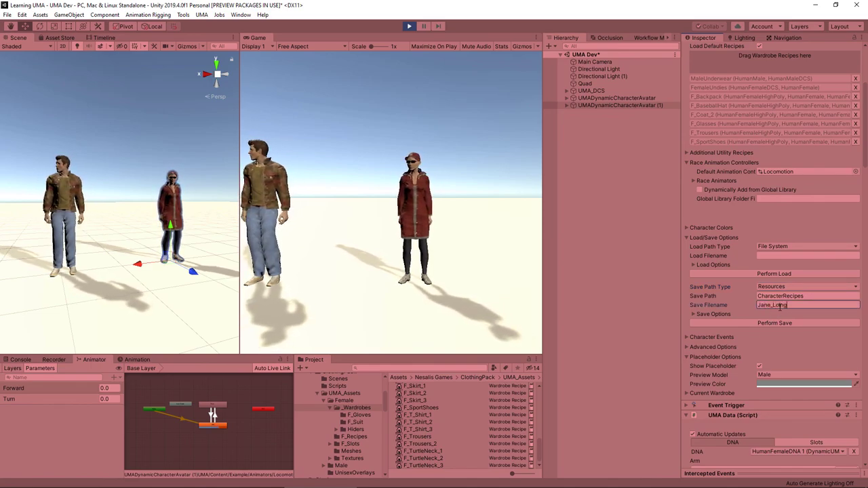
{"action": "type", "text": "Jane_Long_Coat"}
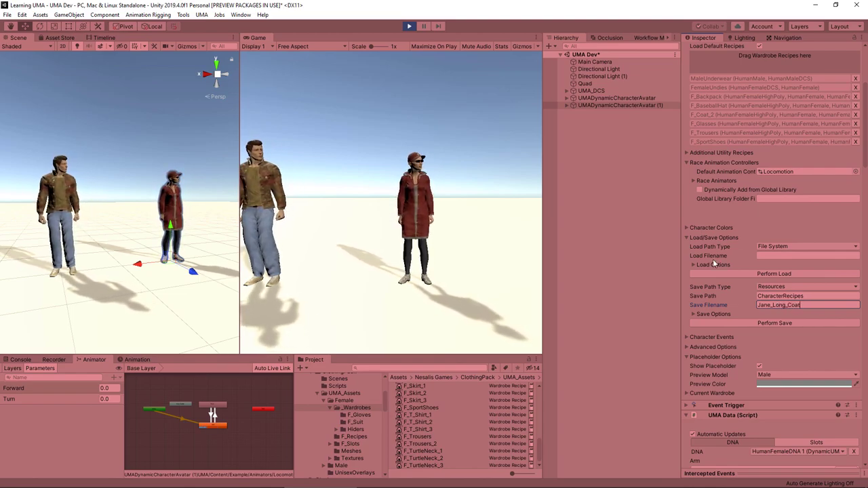
{"action": "type", "text": "_"}
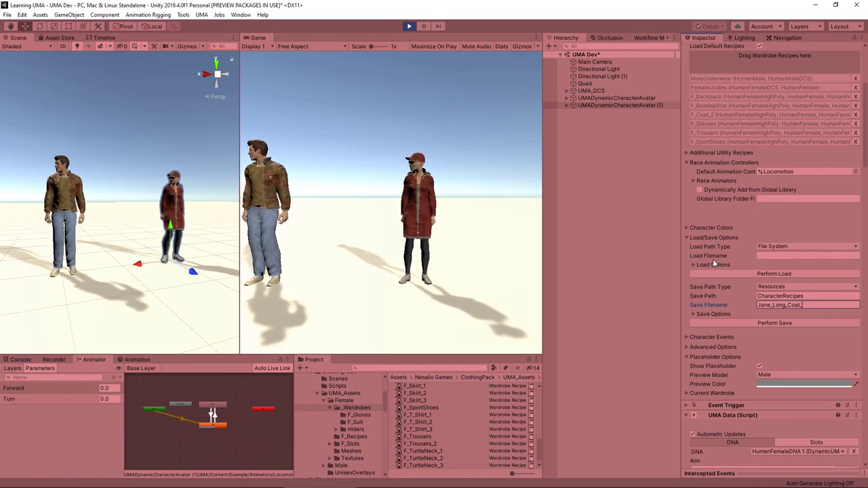
{"action": "type", "text": "Glasses_Cap"}
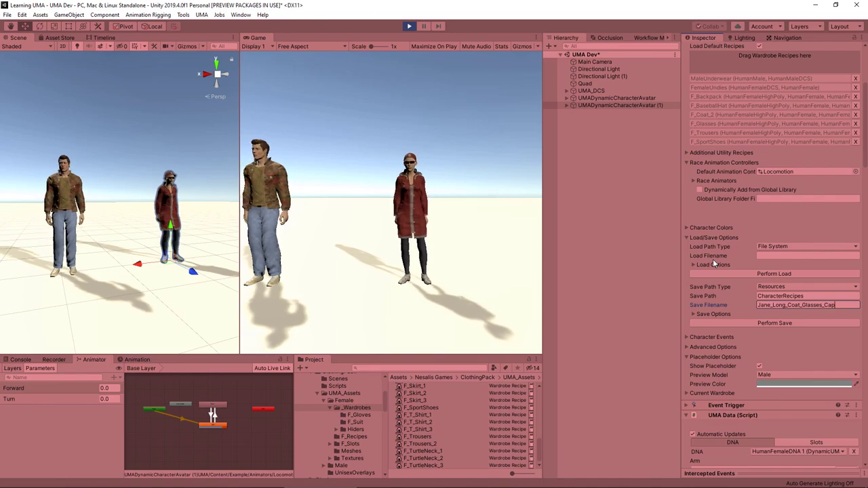
{"action": "left_click", "coordinate": [782, 325]}
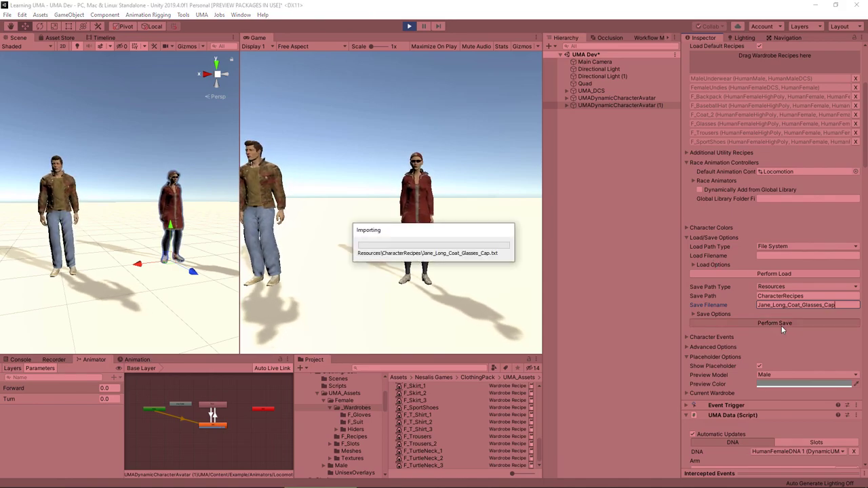
Exit play mode and set the female avatar's load path type to Resources.
{"action": "left_click", "coordinate": [409, 26]}
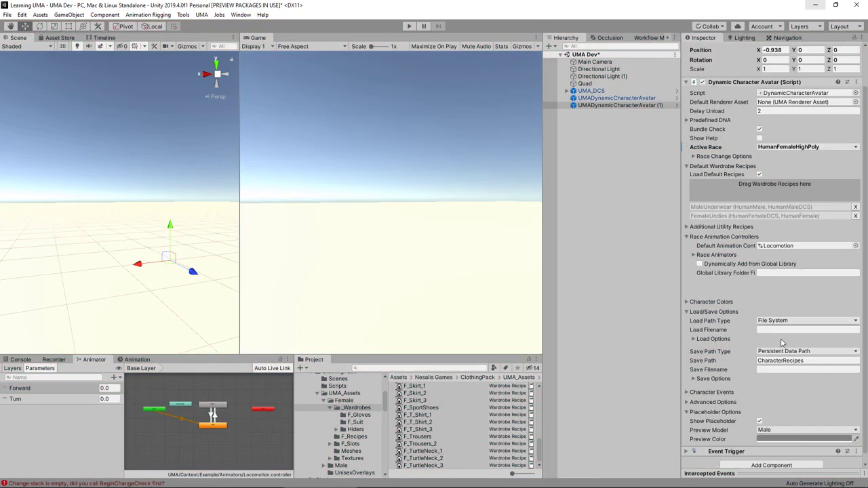
{"action": "left_click", "coordinate": [780, 320]}
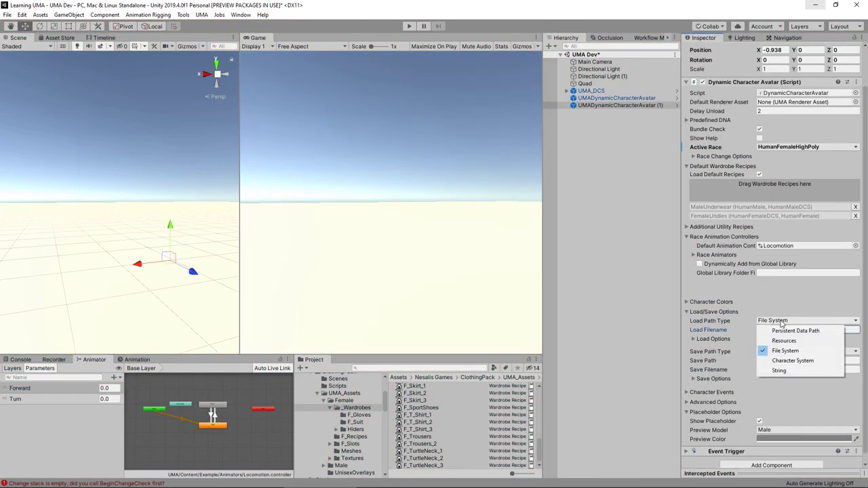
{"action": "left_click", "coordinate": [780, 339]}
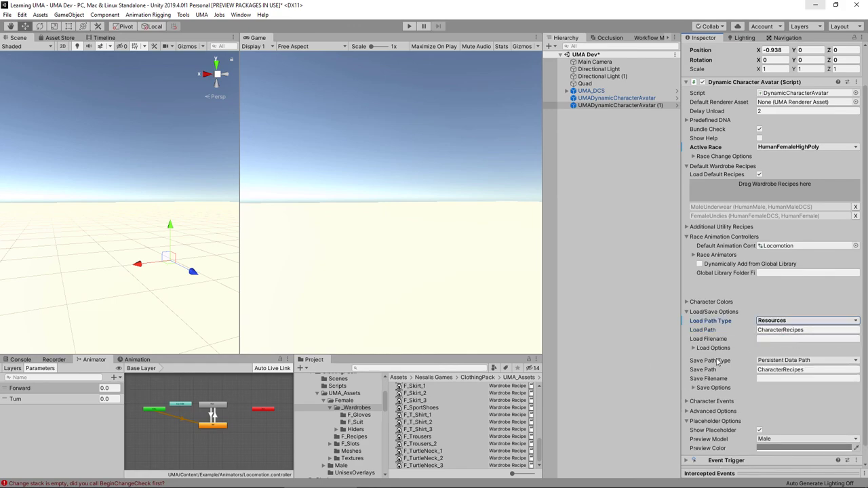
Copy the name of the Jane_Long_Coat_Glasses_Cap recipe file in the Resources/CharacterRecipes folder.
{"action": "left_click", "coordinate": [317, 394]}
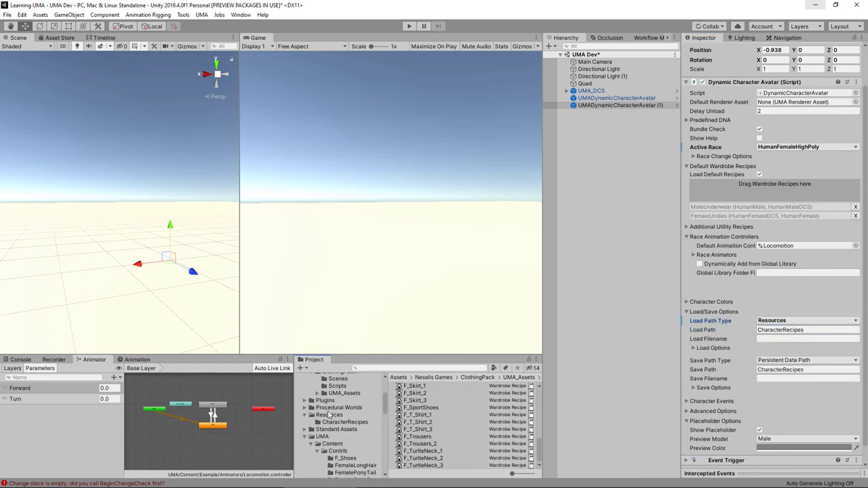
{"action": "left_click", "coordinate": [306, 438]}
{"action": "left_click", "coordinate": [345, 451]}
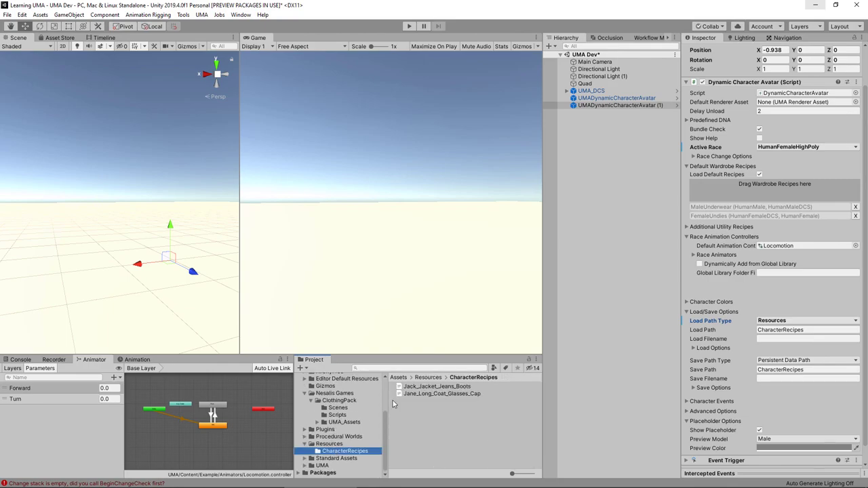
{"action": "left_click", "coordinate": [427, 394]}
{"action": "left_click", "coordinate": [427, 395]}
{"action": "key", "text": "ctrl+c"}
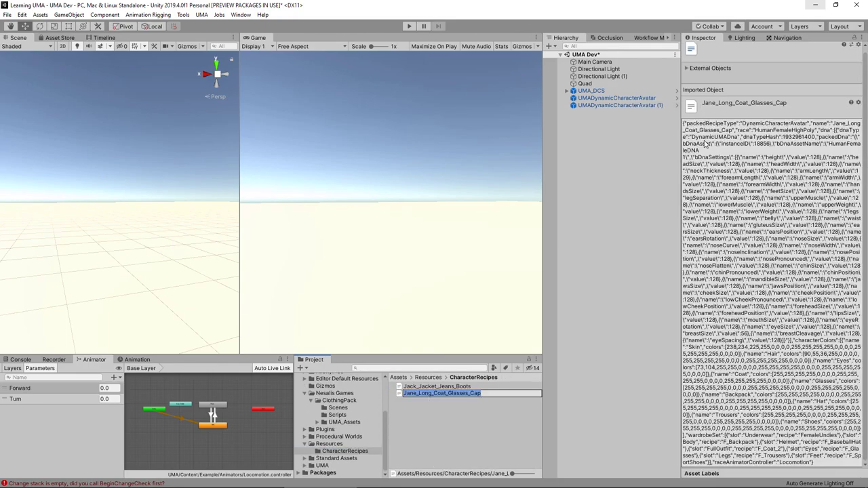
Set the female avatar's load filename to Jane_Long_Coat_Glasses_Cap and start play mode to test it.
{"action": "left_click", "coordinate": [622, 105]}
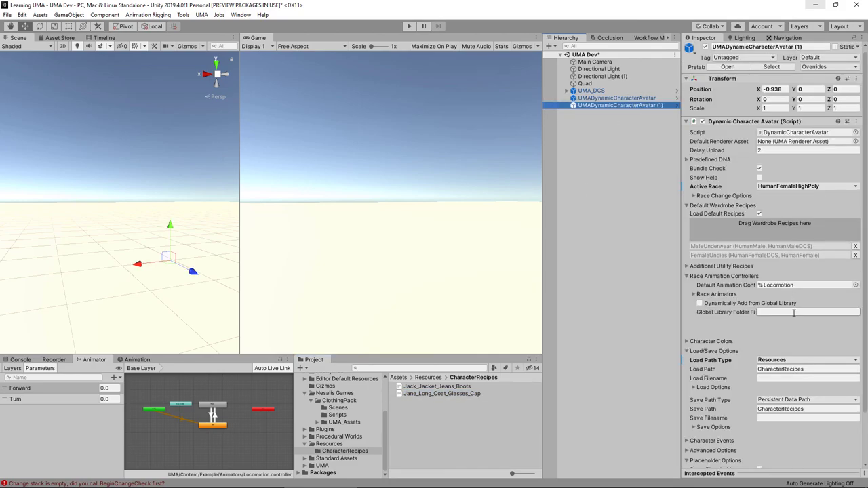
{"action": "left_click", "coordinate": [794, 379]}
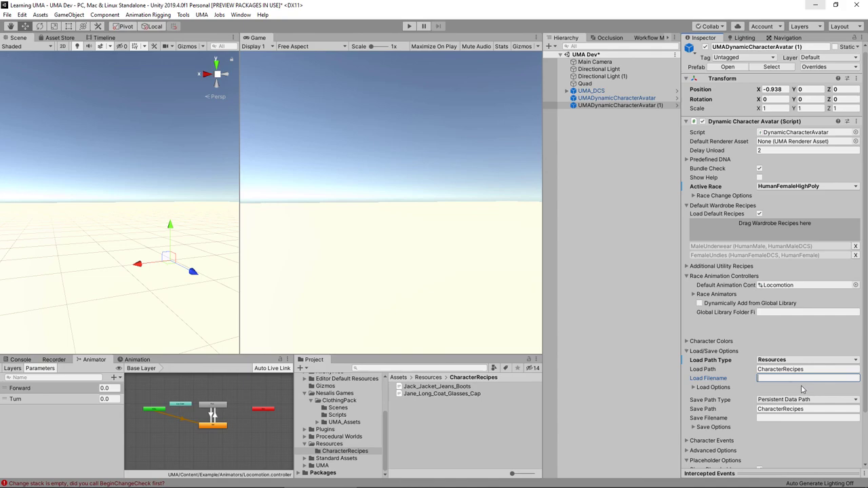
{"action": "key", "text": "ctrl+v"}
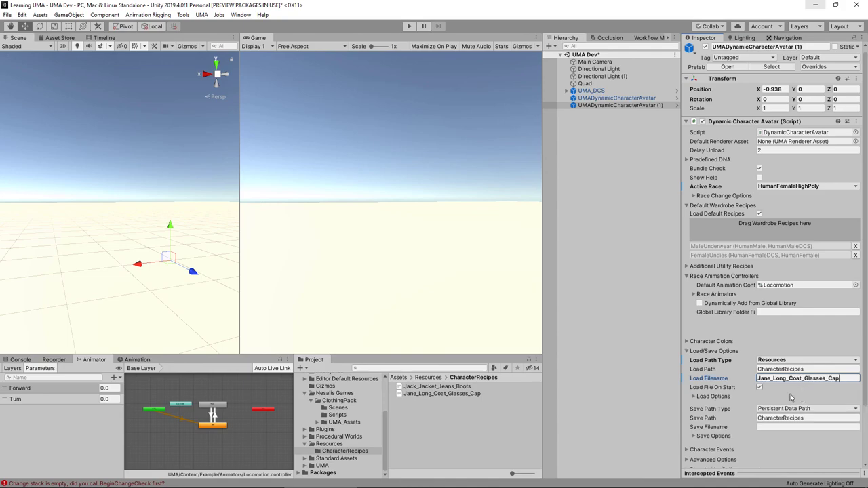
{"action": "left_click", "coordinate": [410, 27]}
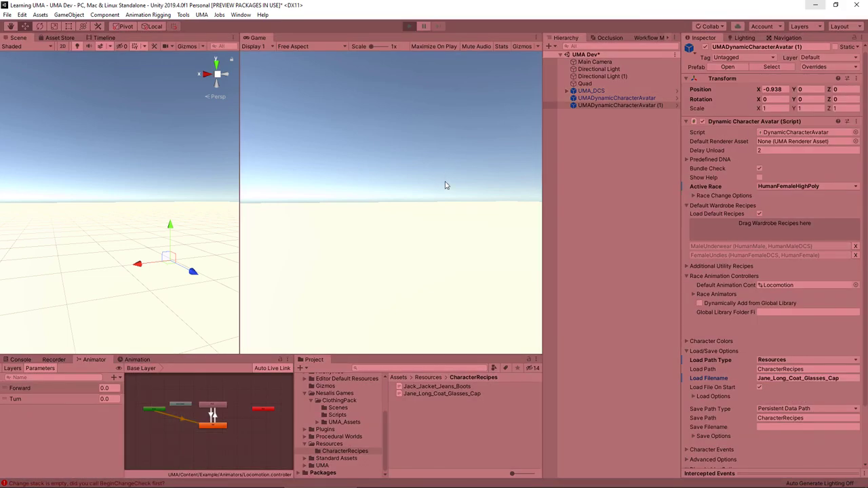